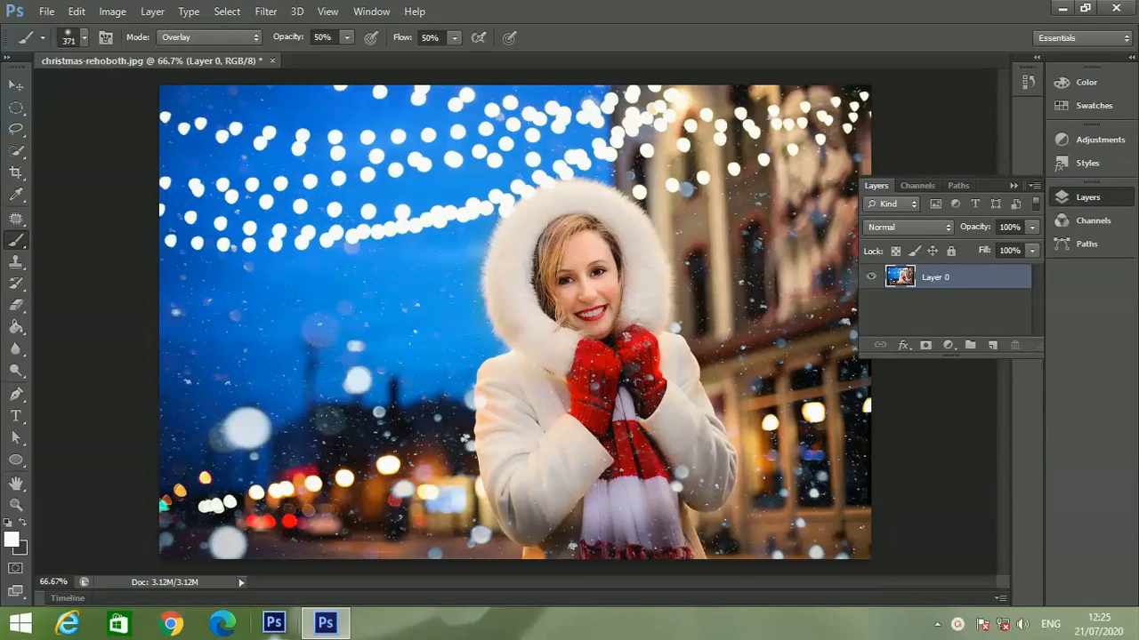
Step: Duplicate Layer 0
key("ctrl+j")
mouse_move(324, 623)
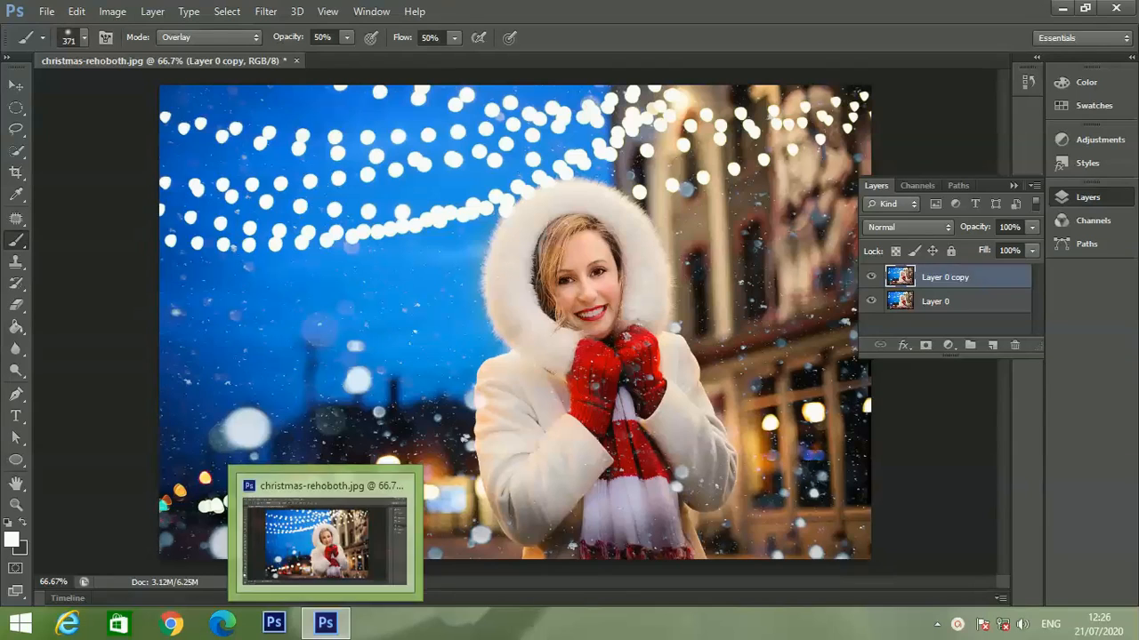
left_click(937, 625)
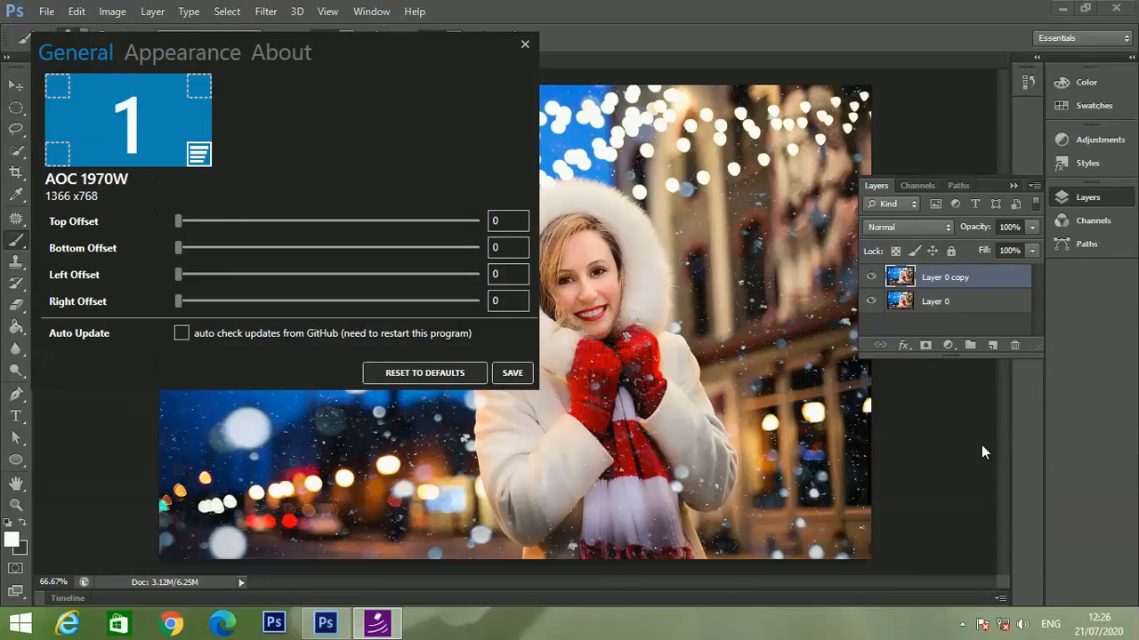
left_click(513, 374)
left_click(519, 54)
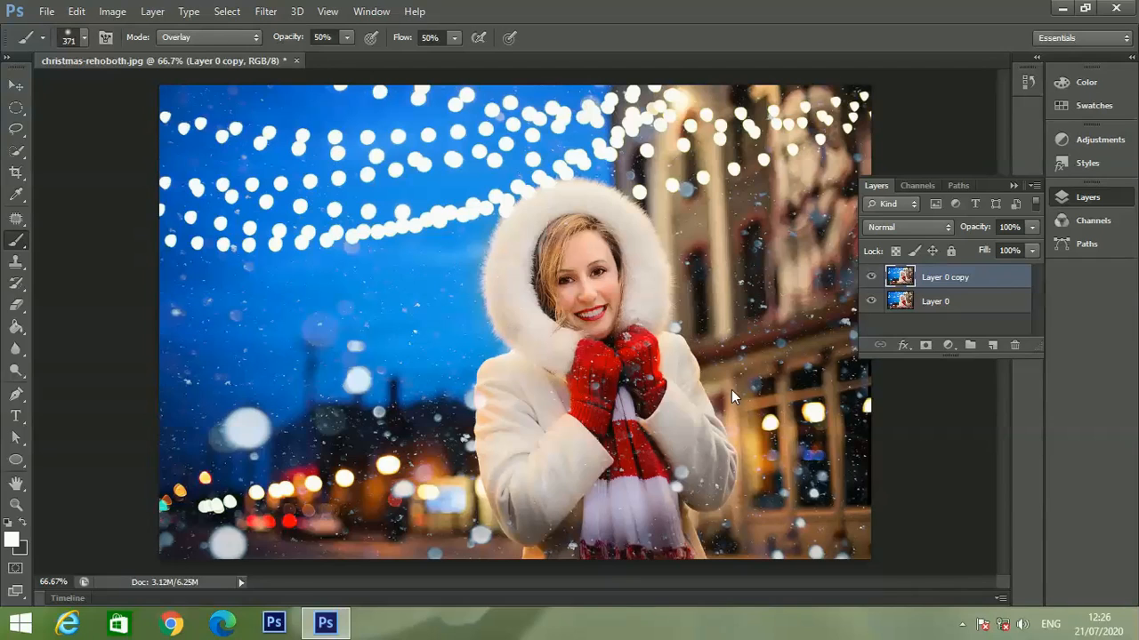
Step: Select the whole woman, including her hood, coat, gloves and scarf, with the Quick Selection tool in add mode
left_click(20, 151)
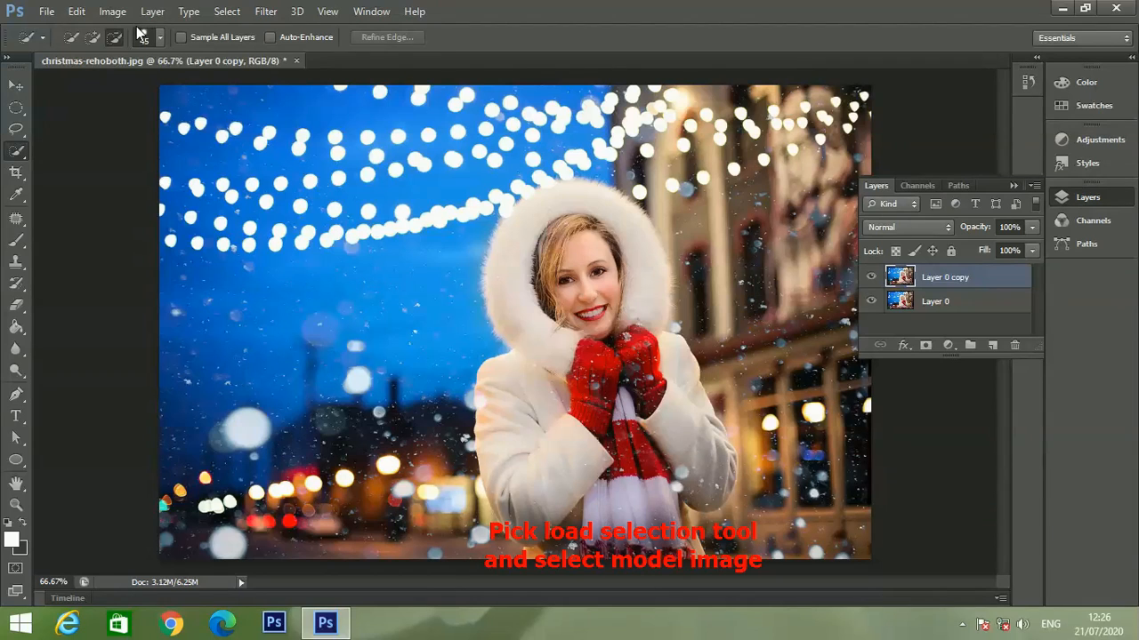
left_click(94, 38)
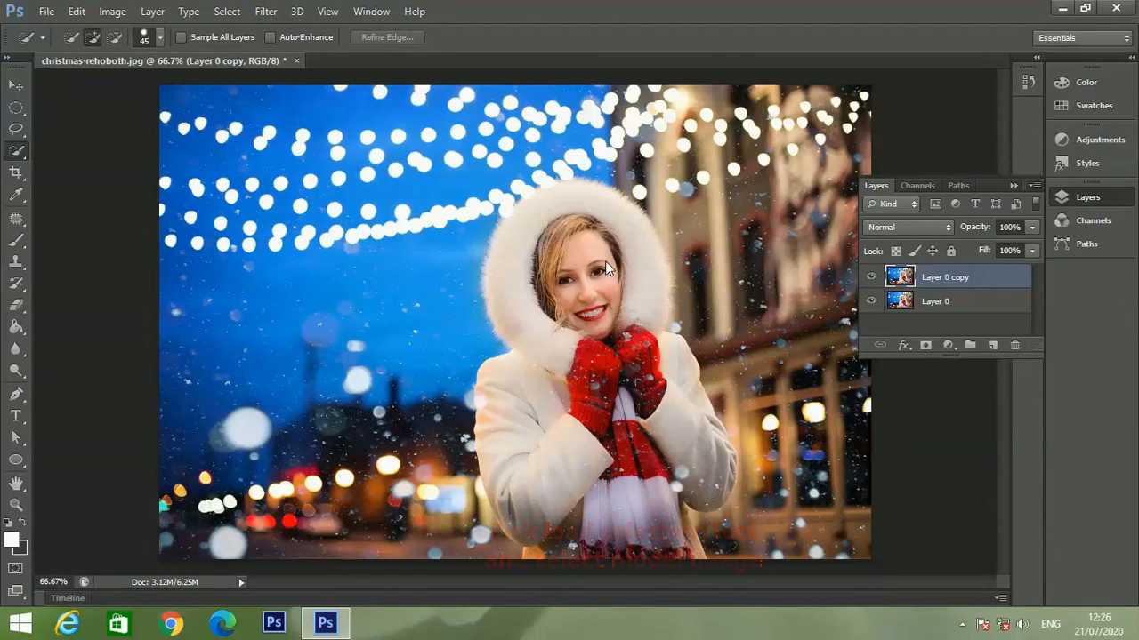
mouse_move(577, 233)
left_mouse_down()
mouse_move(623, 356)
mouse_move(622, 525)
left_mouse_up()
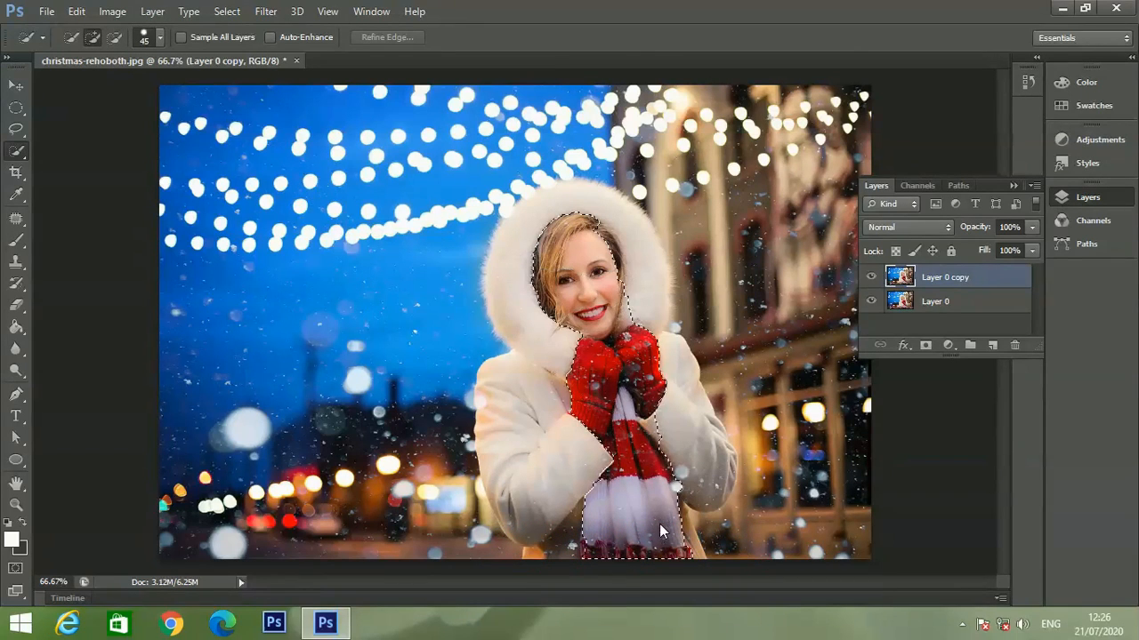
mouse_move(677, 421)
left_mouse_down()
mouse_move(691, 458)
mouse_move(725, 489)
left_mouse_up()
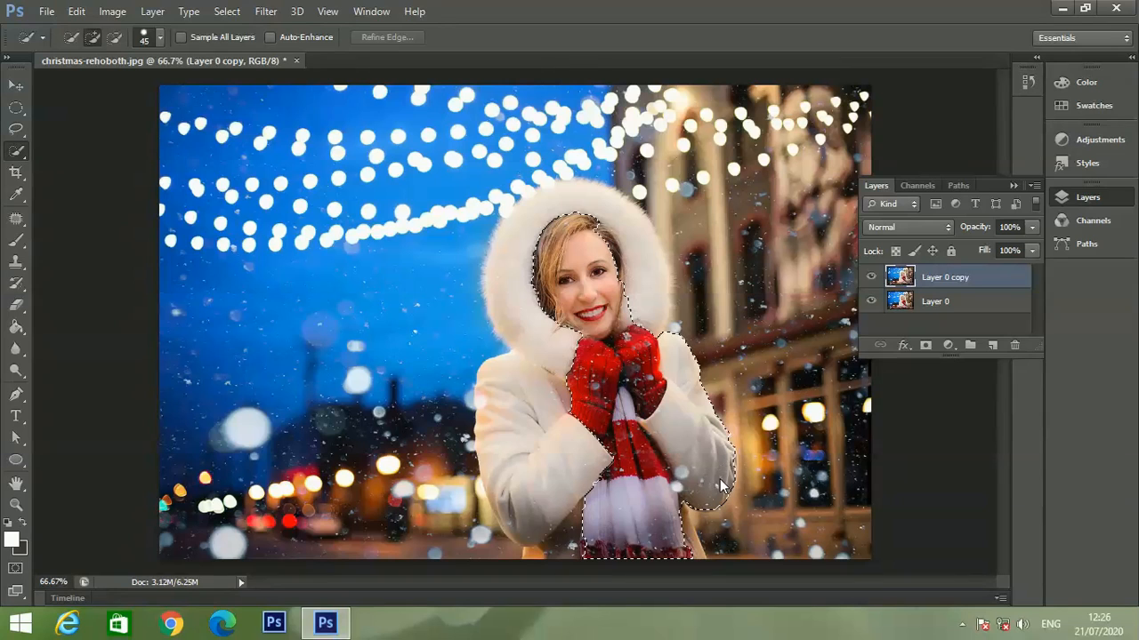
mouse_move(572, 434)
left_mouse_down()
mouse_move(539, 424)
mouse_move(539, 259)
mouse_move(643, 297)
left_mouse_up()
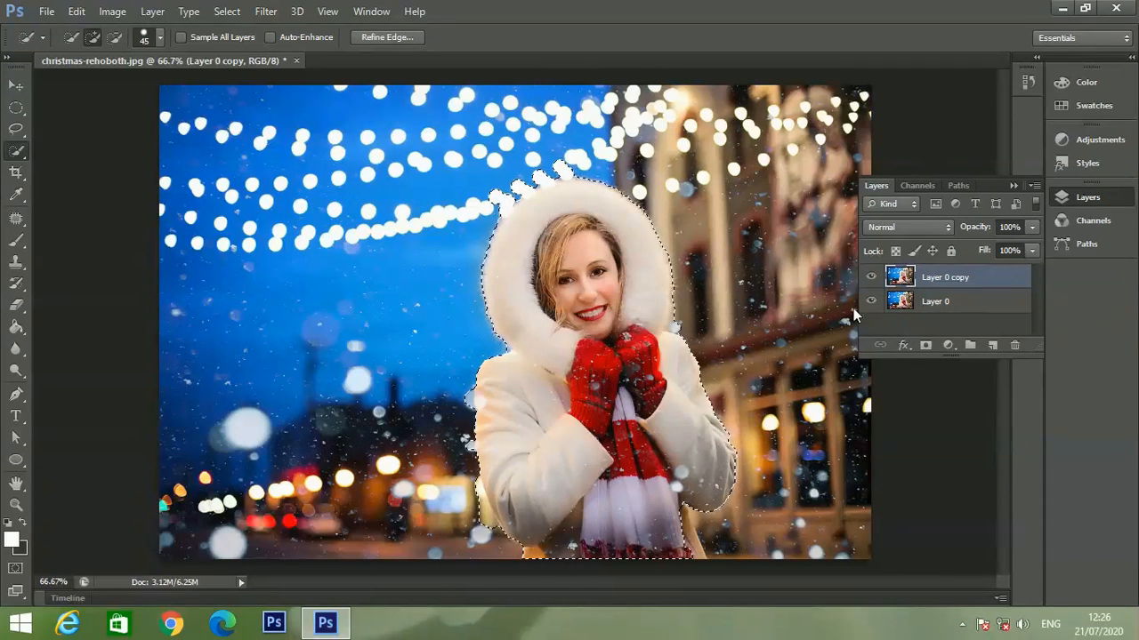
Step: Try masking Layer 0 copy with the selection and check the cutout with Layer 0 hidden
left_click(923, 344)
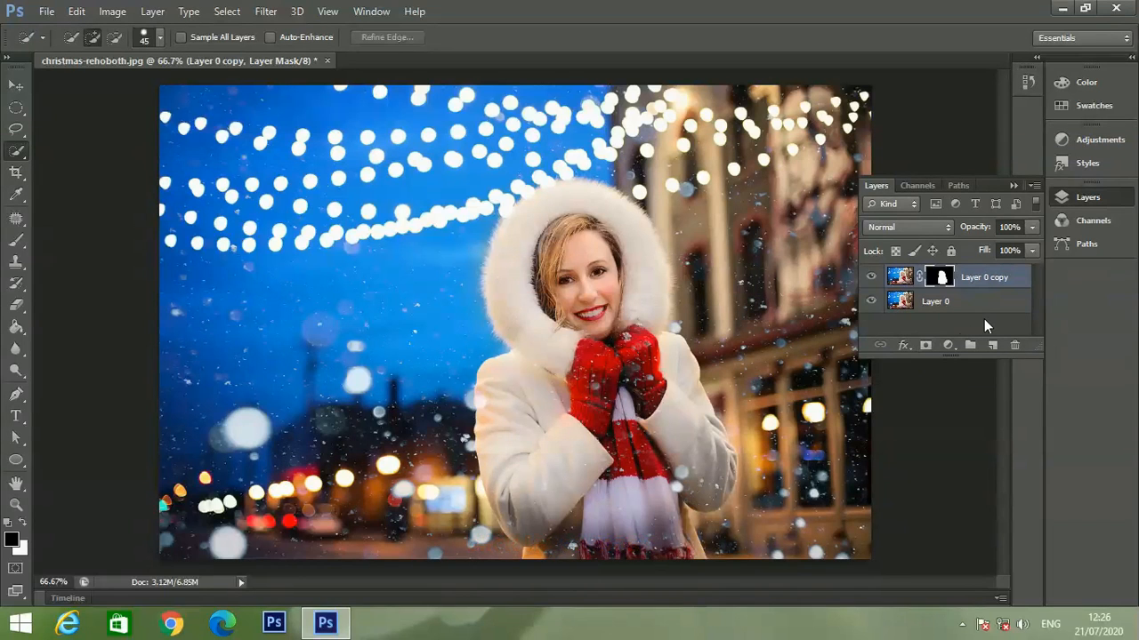
left_click(876, 301)
left_click(876, 301)
left_click(876, 301)
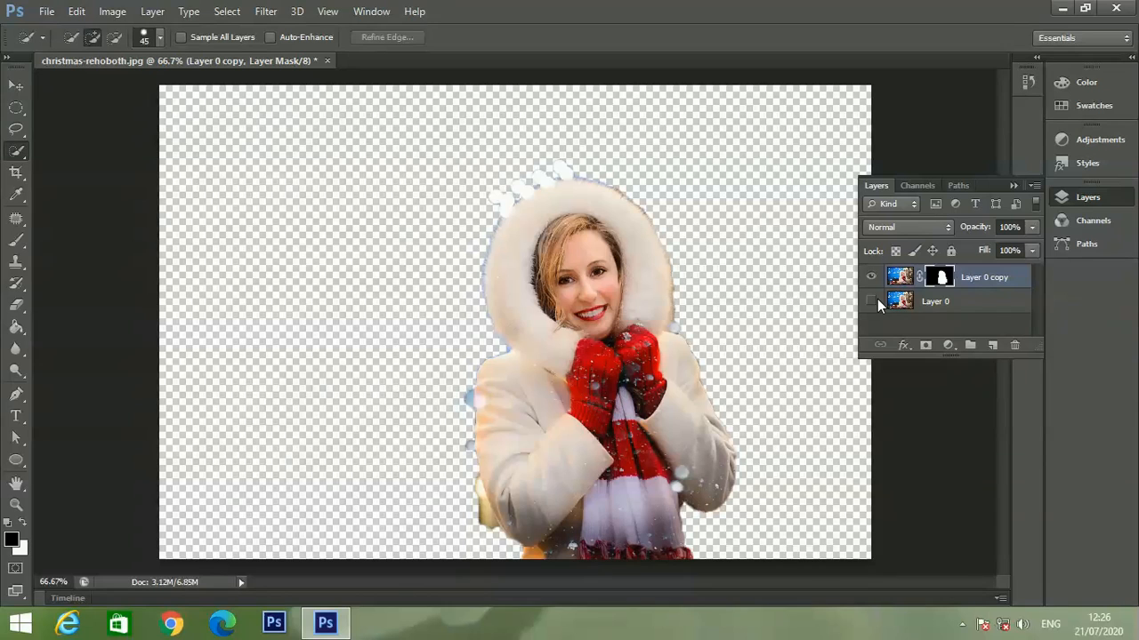
left_click(876, 300)
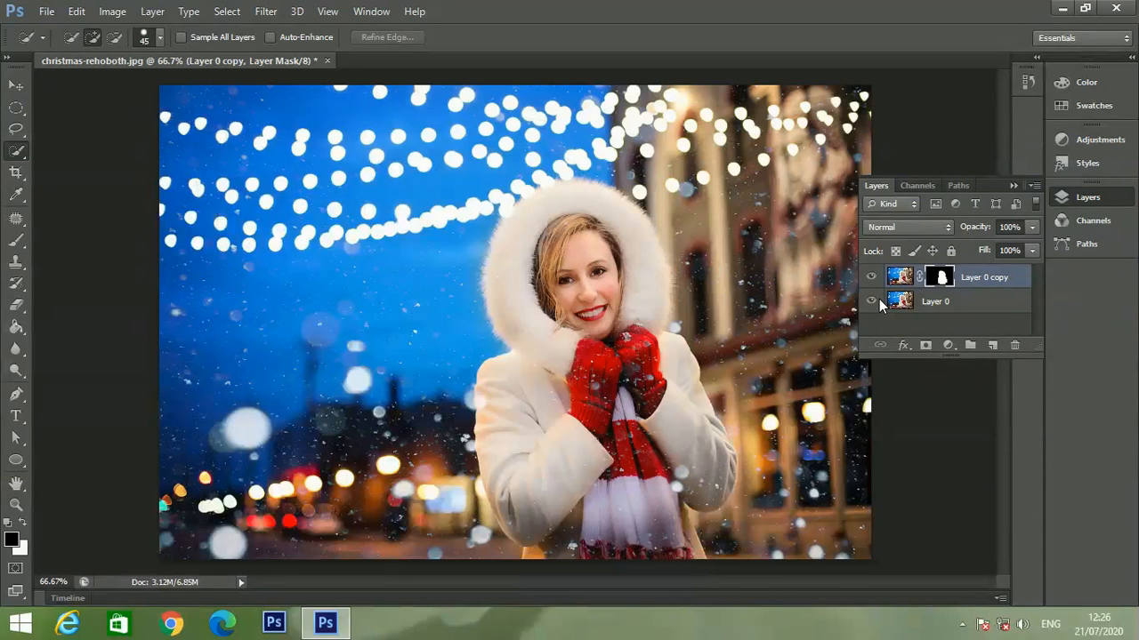
left_click(879, 300)
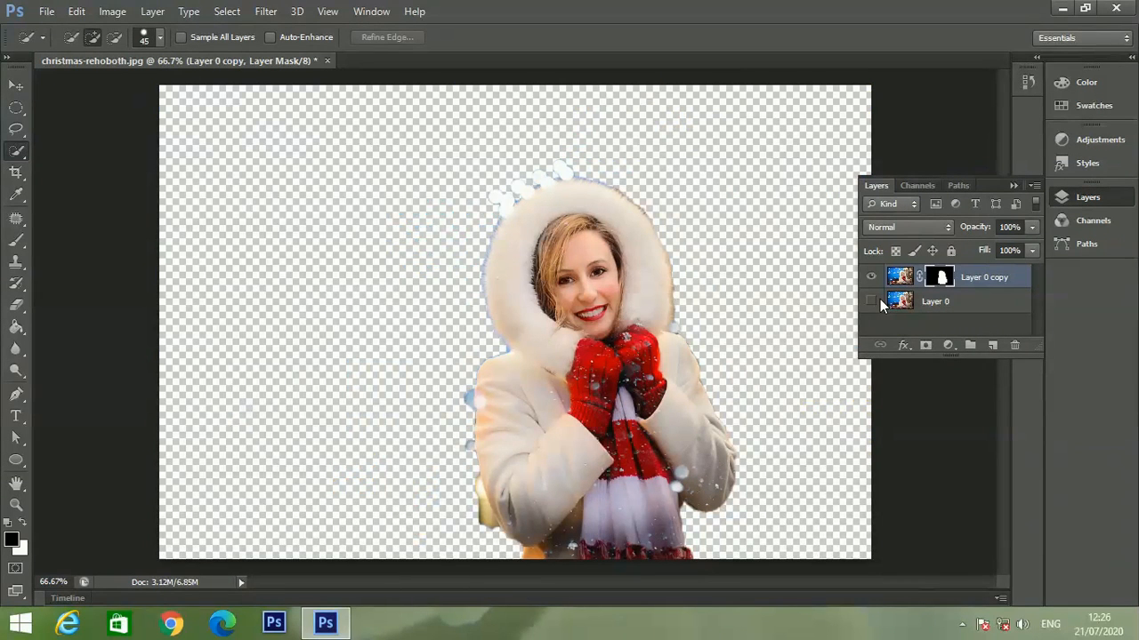
left_click(879, 300)
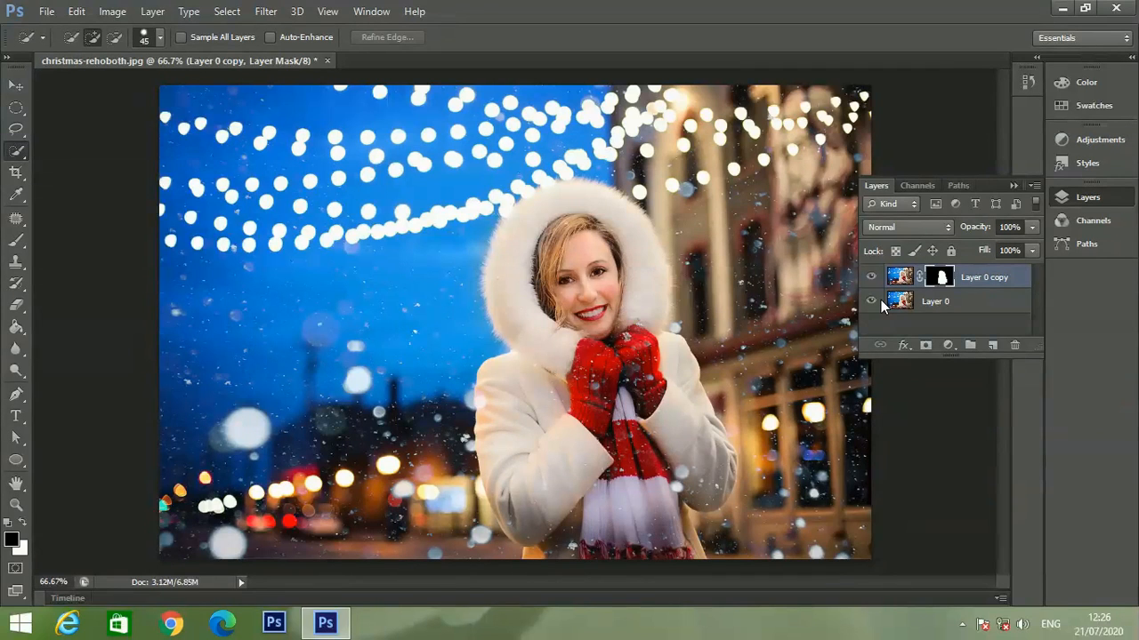
key("ctrl+z")
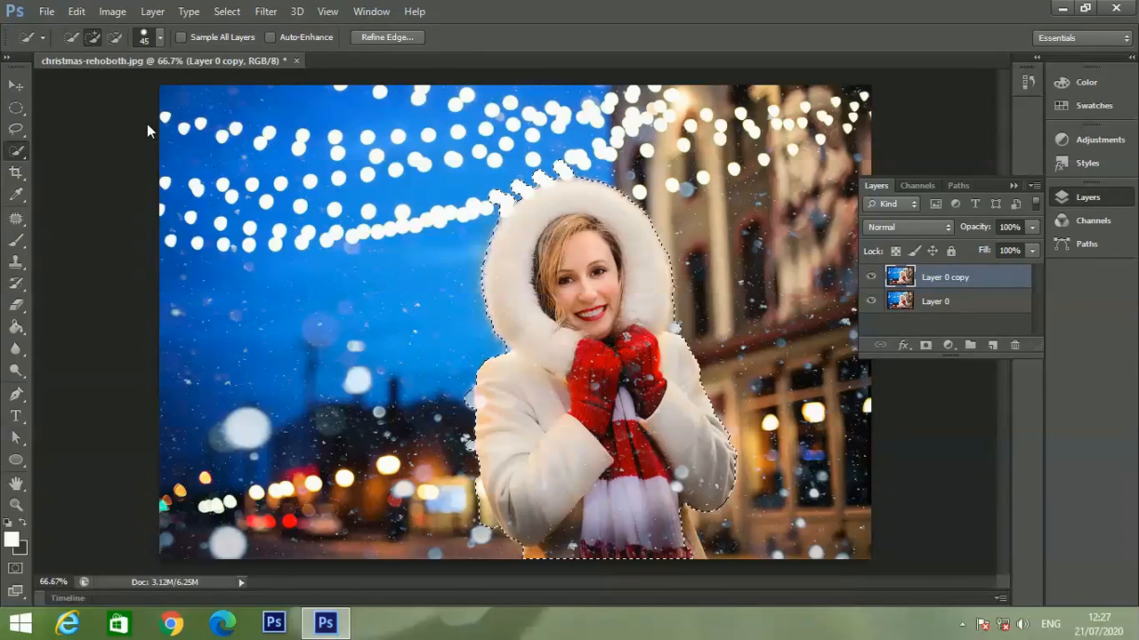
Step: Subtract the string lights above the hood and other background spill from the selection, and mask Layer 0 copy with it
left_click(113, 37)
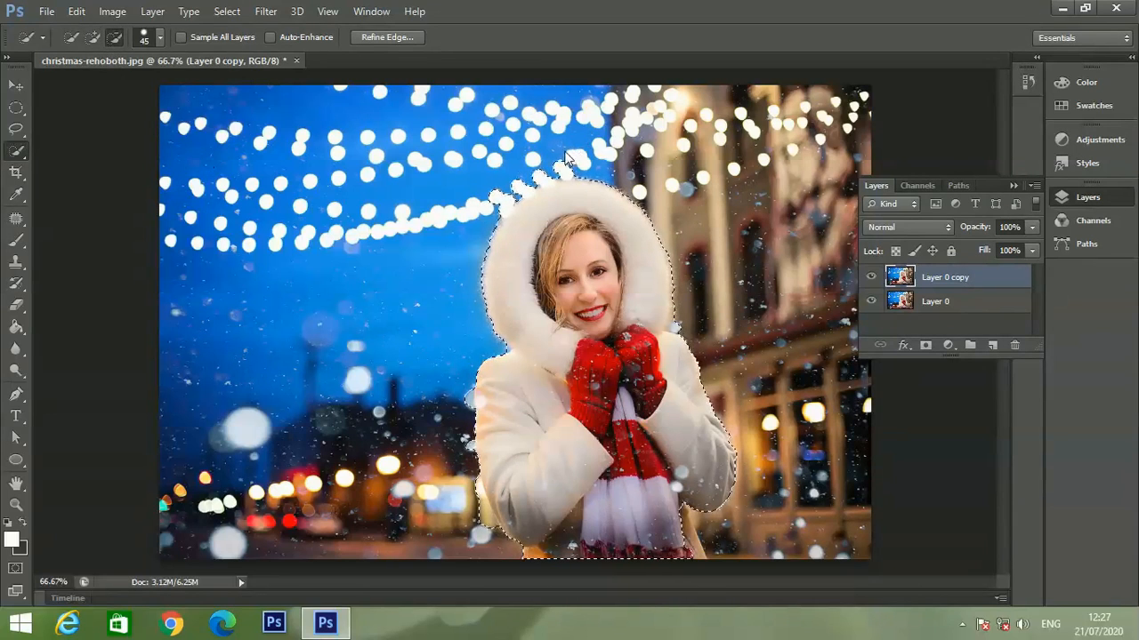
left_click_drag(538, 167, 500, 197)
left_click(926, 344)
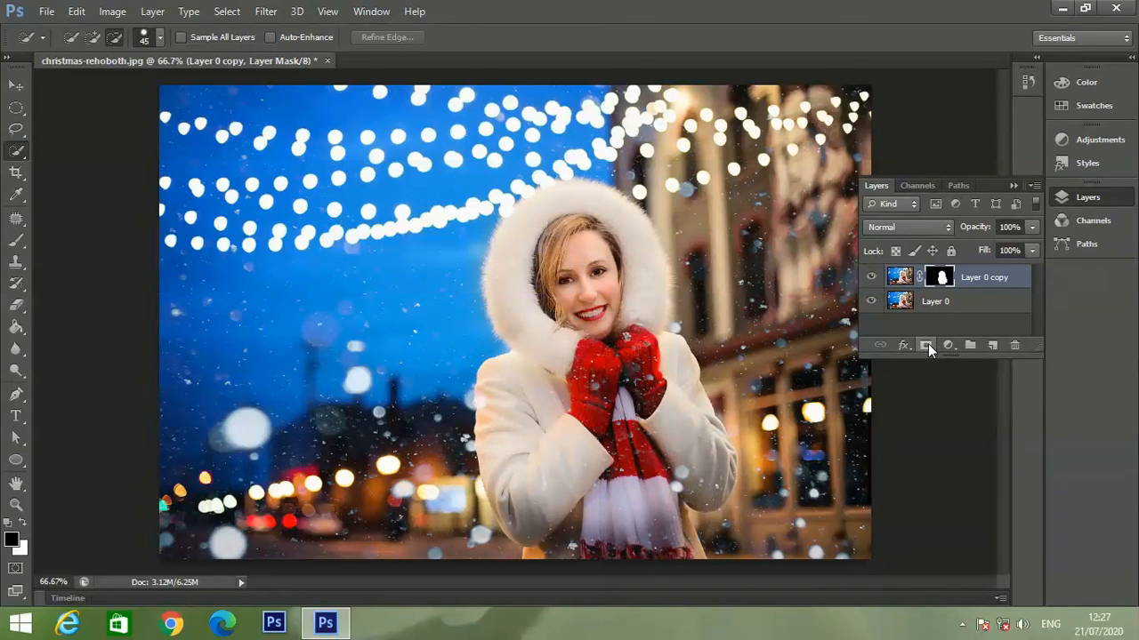
left_click(870, 303)
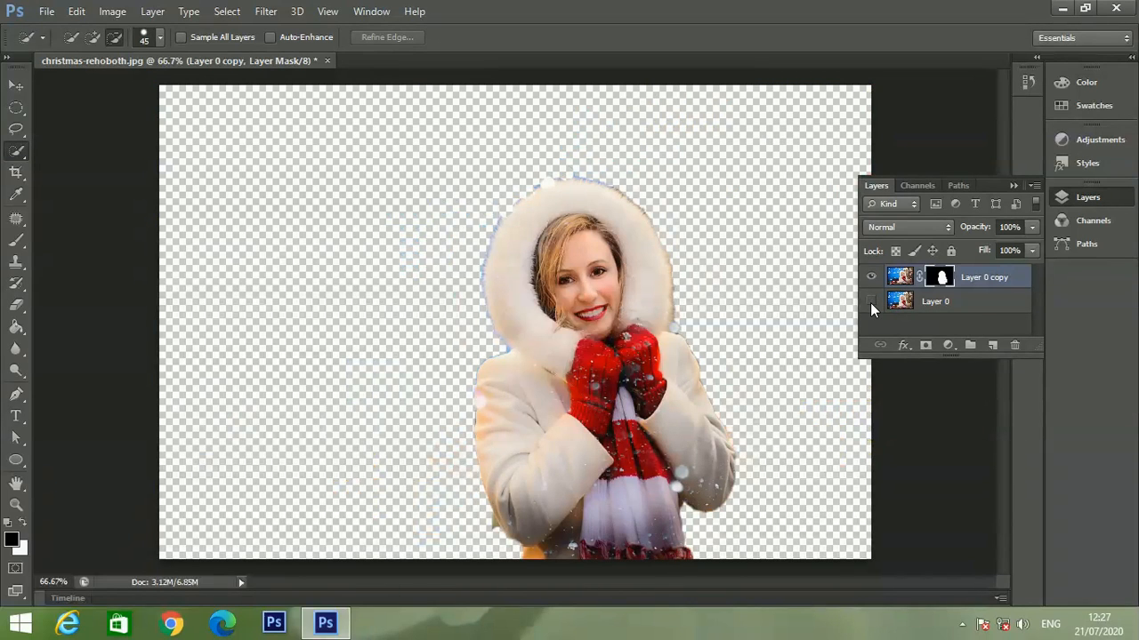
left_click(870, 303)
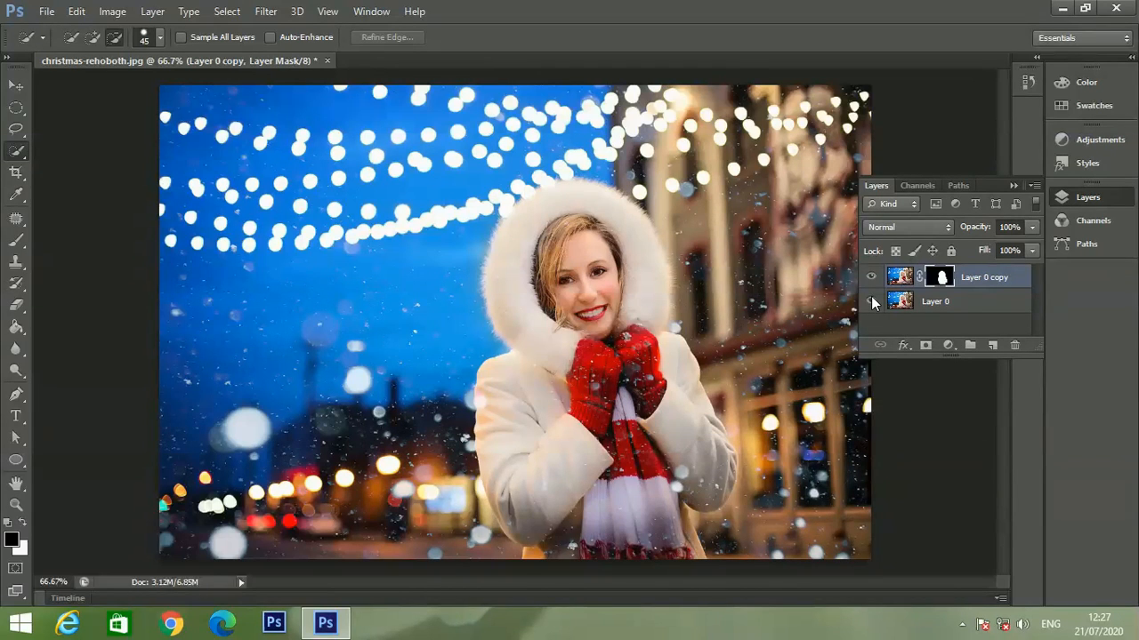
Step: Duplicate Layer 0 beneath the masked layer and hide the original Layer 0
left_click(900, 303)
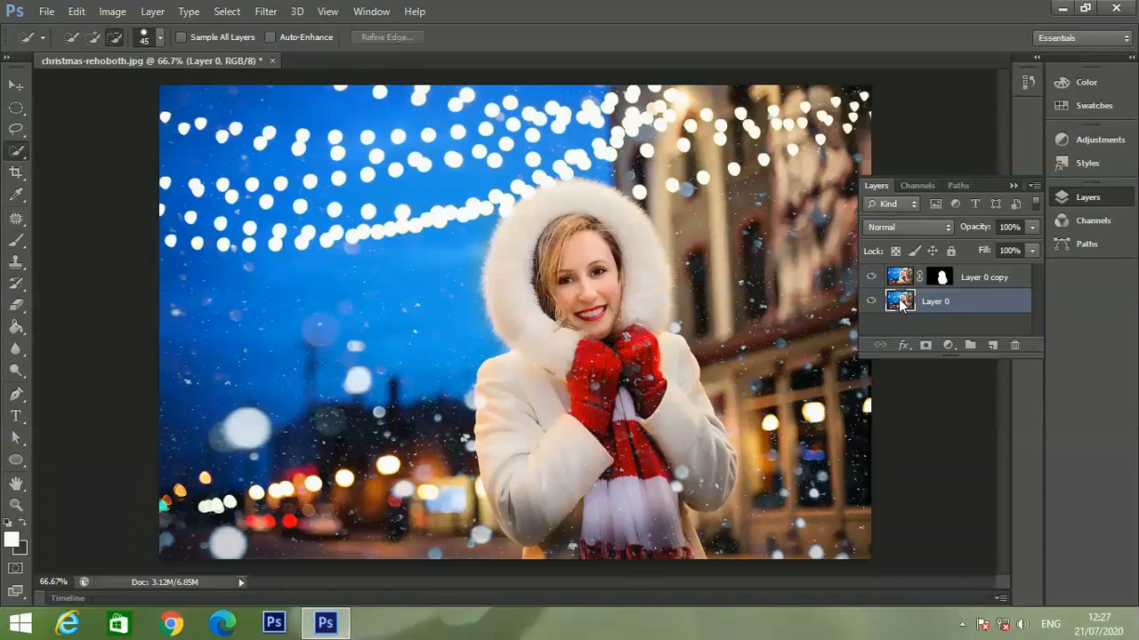
key("ctrl+j")
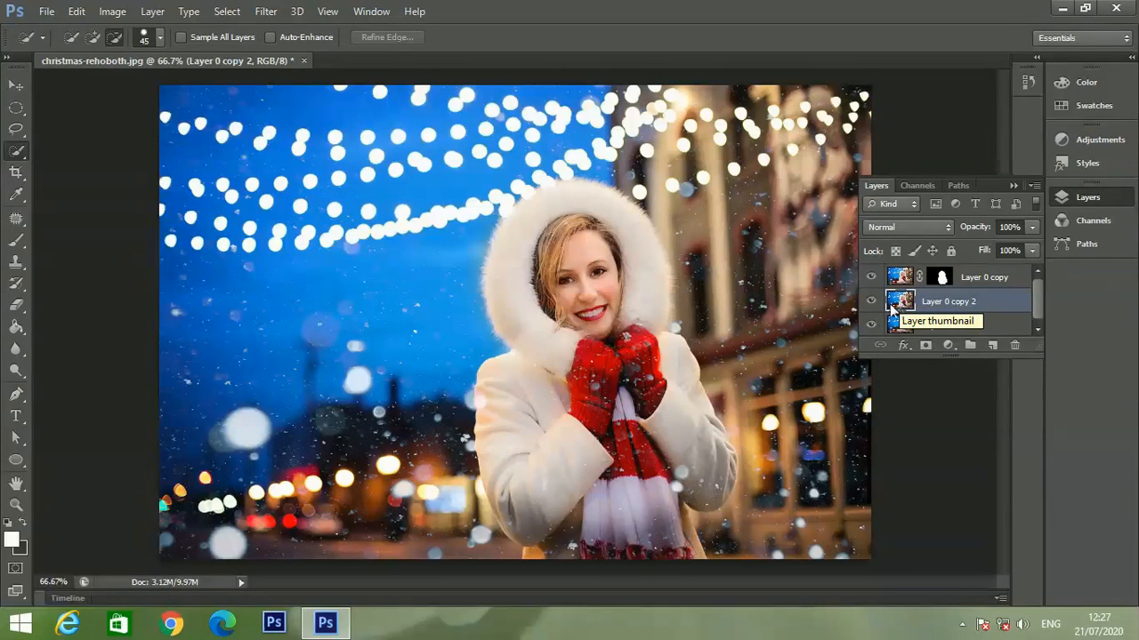
left_click(871, 324)
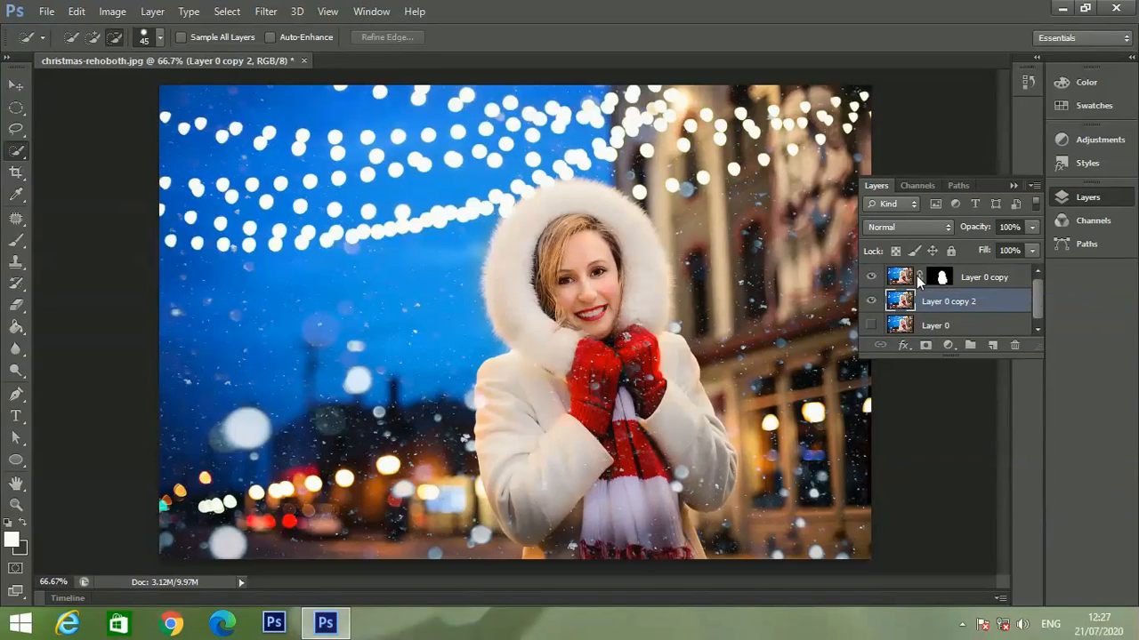
left_click(76, 11)
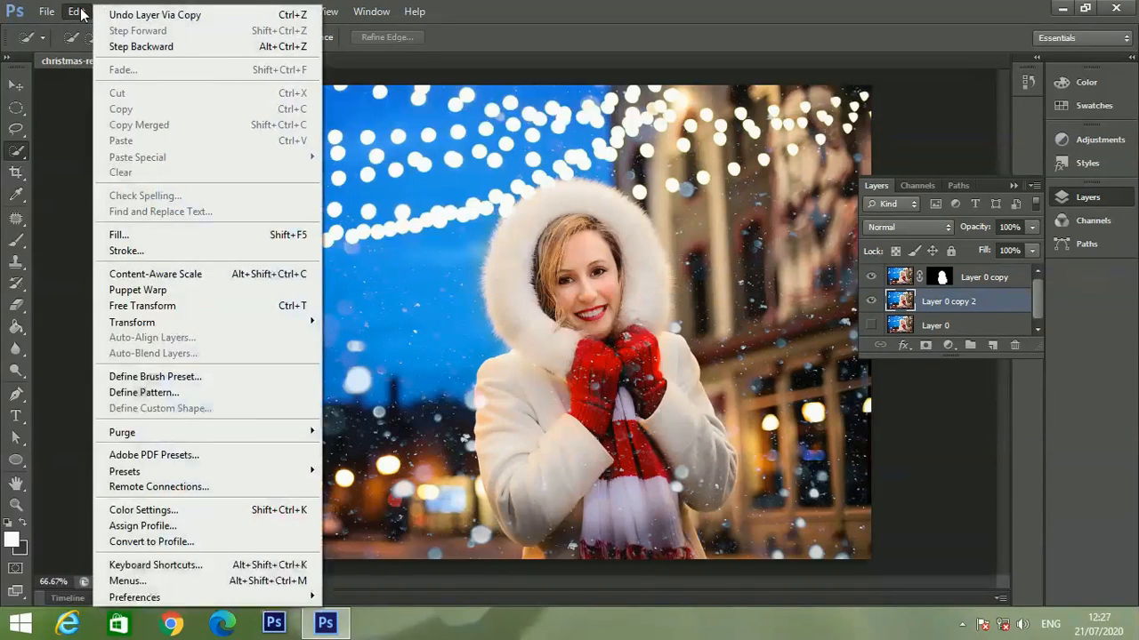
left_click(182, 235)
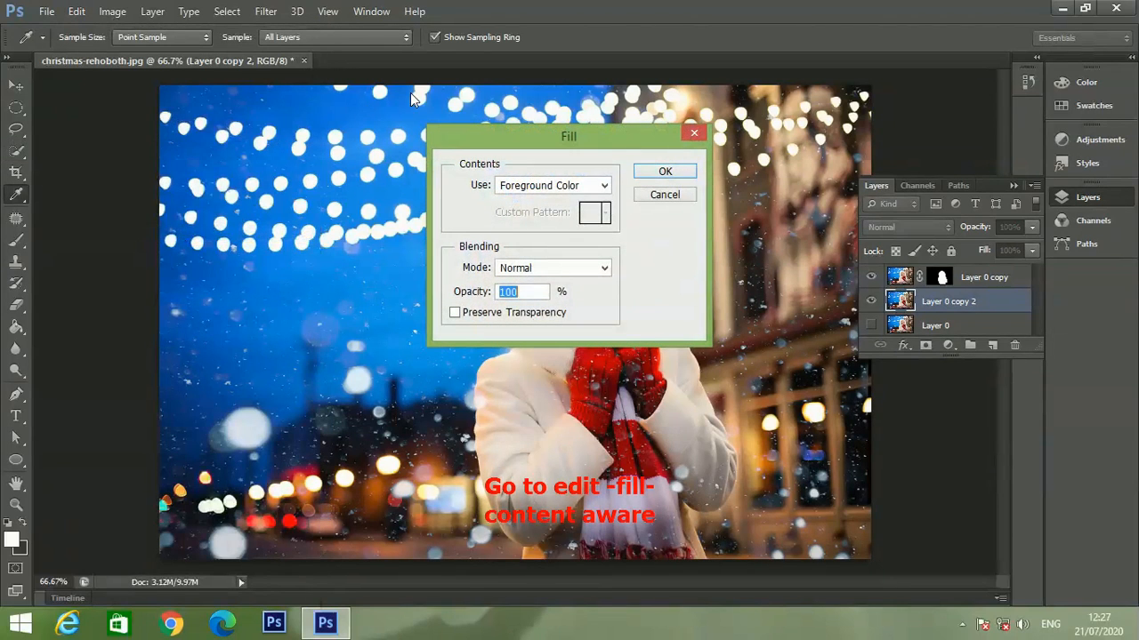
left_click(556, 185)
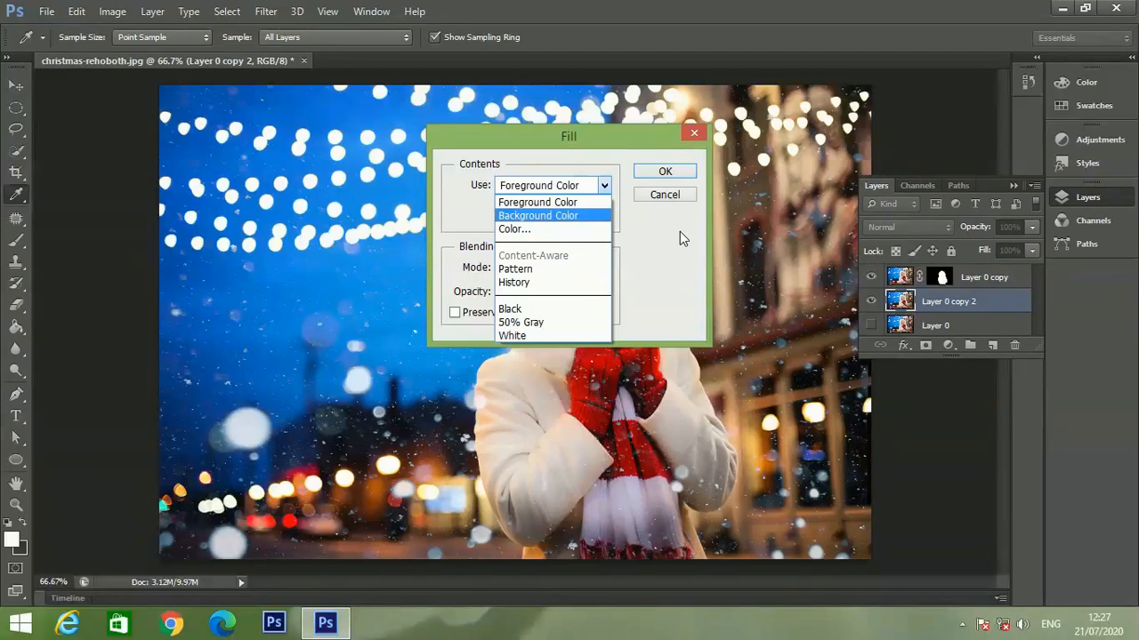
left_click(868, 271)
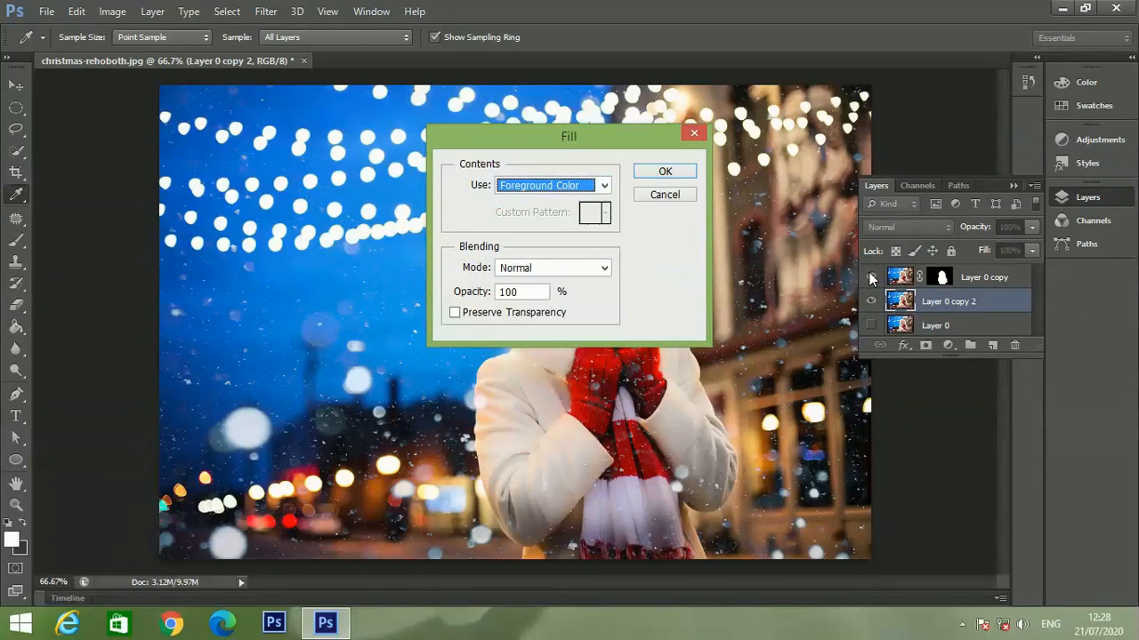
left_click(748, 263)
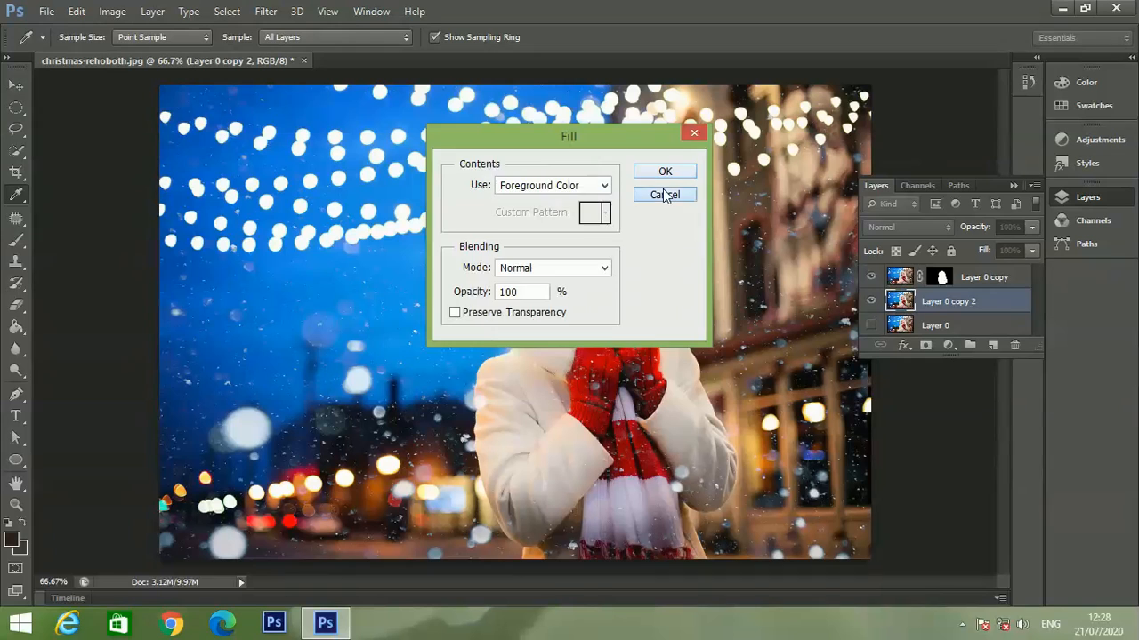
left_click(665, 194)
Step: Hide the masked Layer 0 copy
left_click(869, 273)
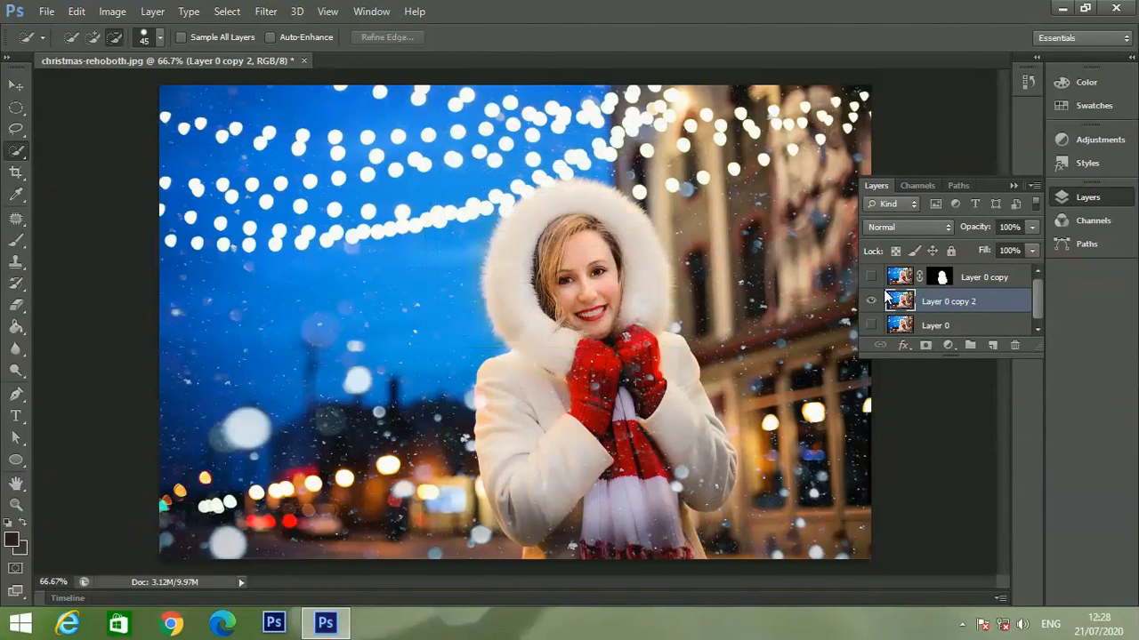
left_click(76, 12)
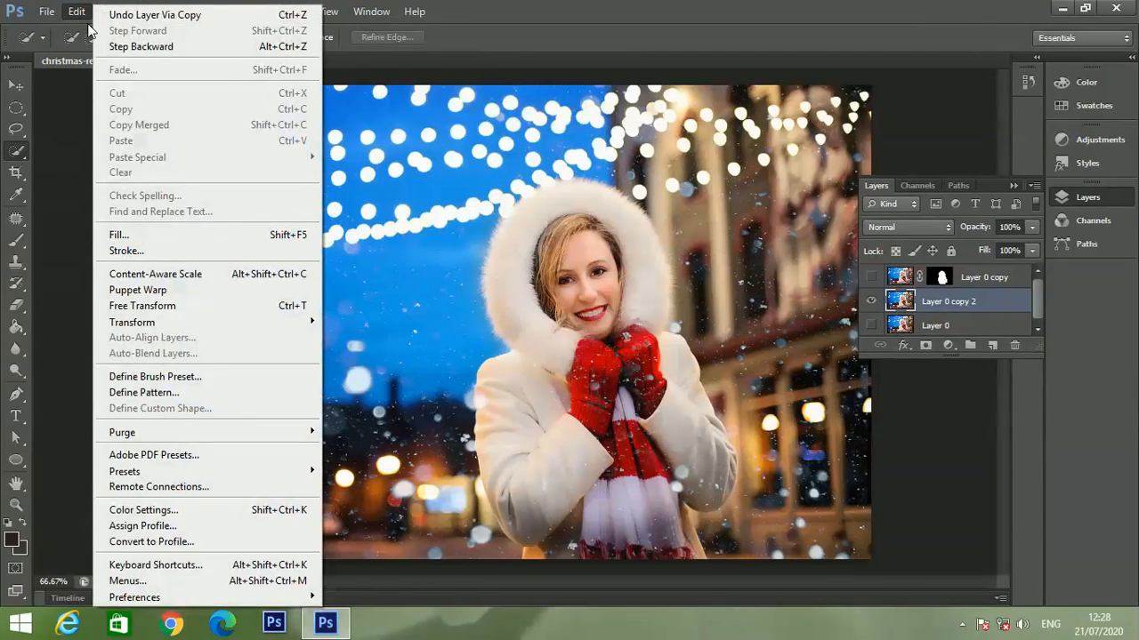
left_click(125, 235)
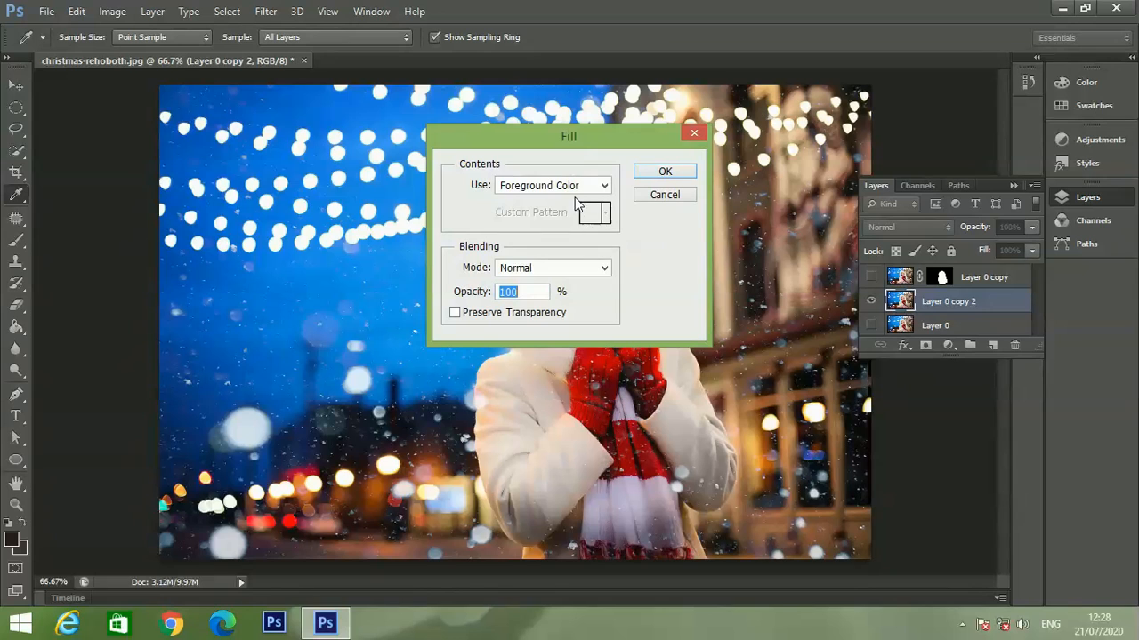
left_click(561, 187)
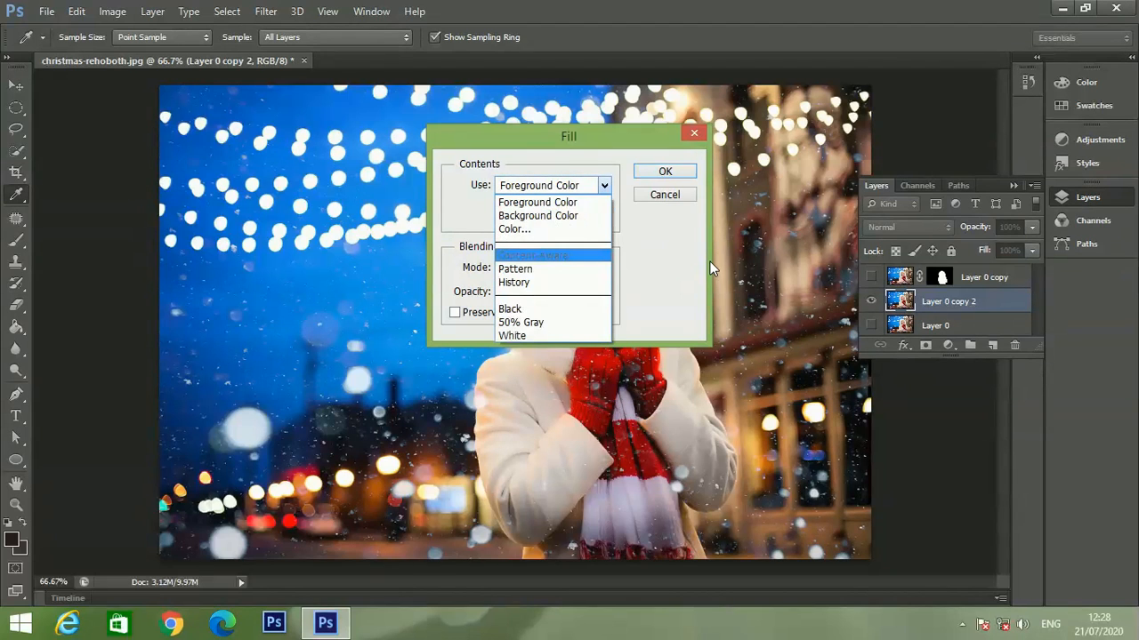
left_click(931, 303)
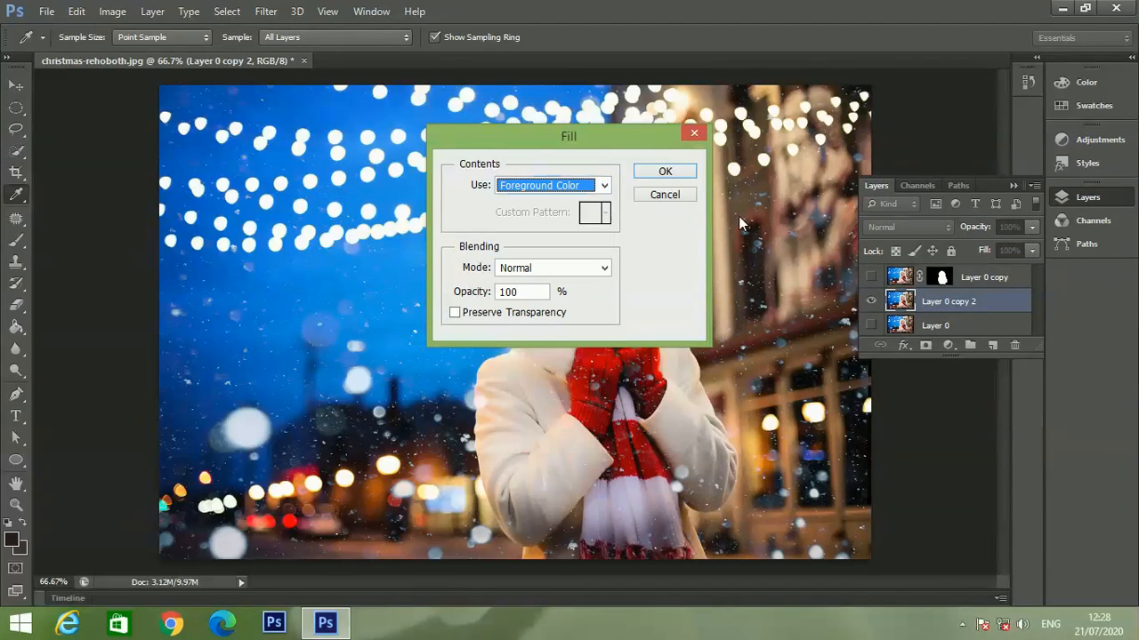
left_click(663, 194)
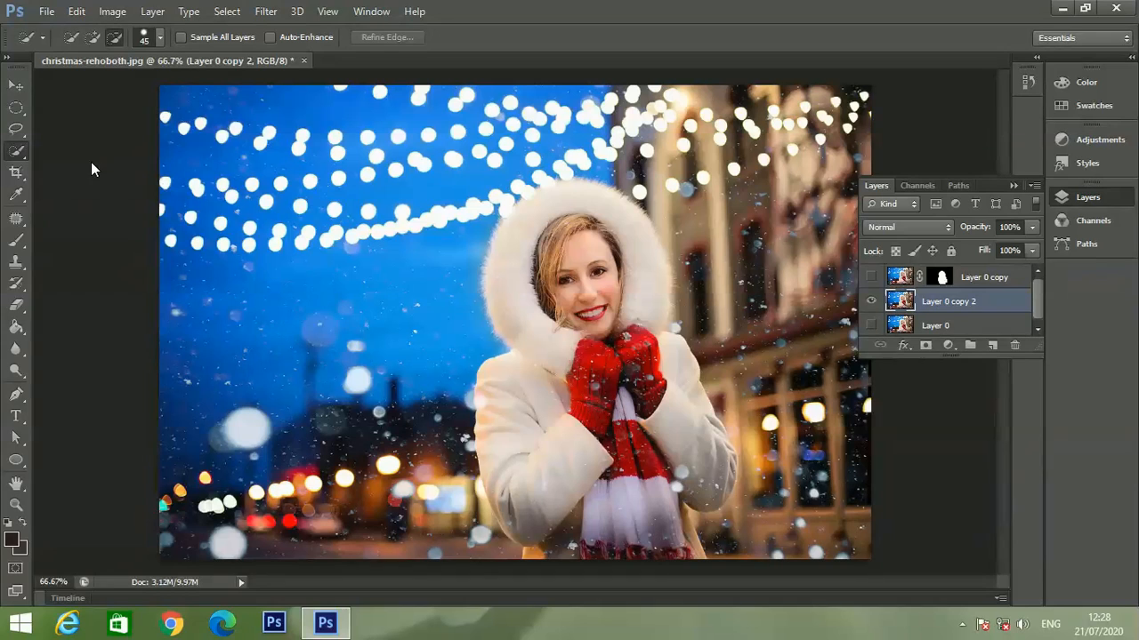
Step: Select the woman on Layer 0 copy 2 with the Quick Selection tool and subtract the background spill around the hood and sleeve
left_click(92, 39)
mouse_move(578, 271)
left_mouse_down()
mouse_move(648, 504)
mouse_move(625, 422)
mouse_move(632, 394)
mouse_move(700, 459)
mouse_move(604, 247)
mouse_move(610, 229)
mouse_move(578, 216)
mouse_move(563, 215)
mouse_move(534, 254)
mouse_move(554, 349)
left_mouse_up()
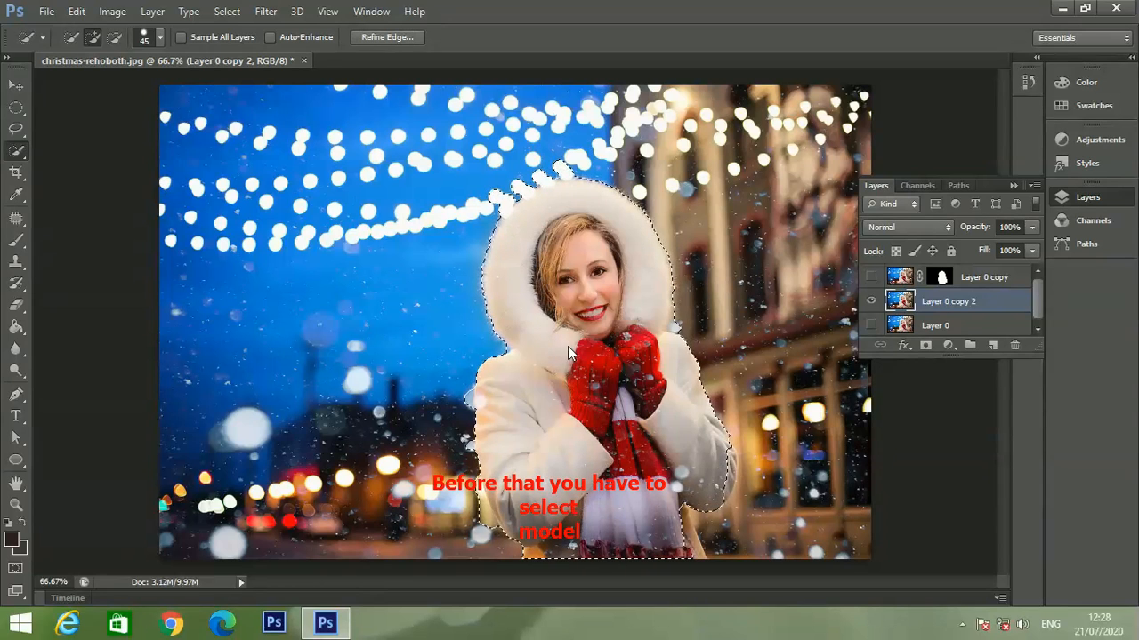
left_click(114, 38)
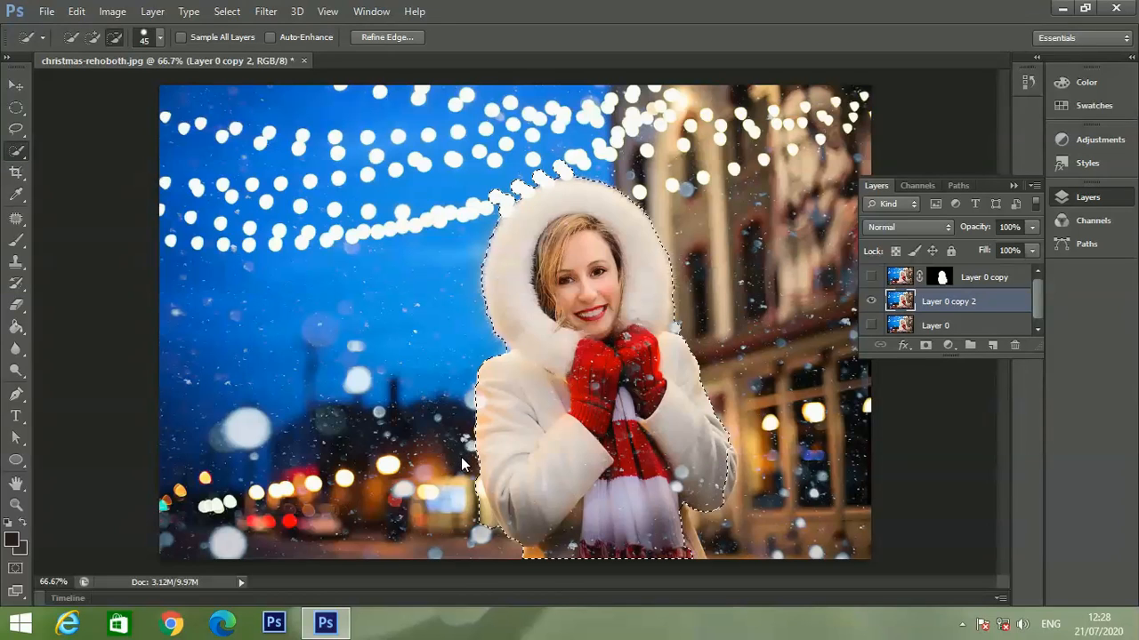
left_click(486, 525)
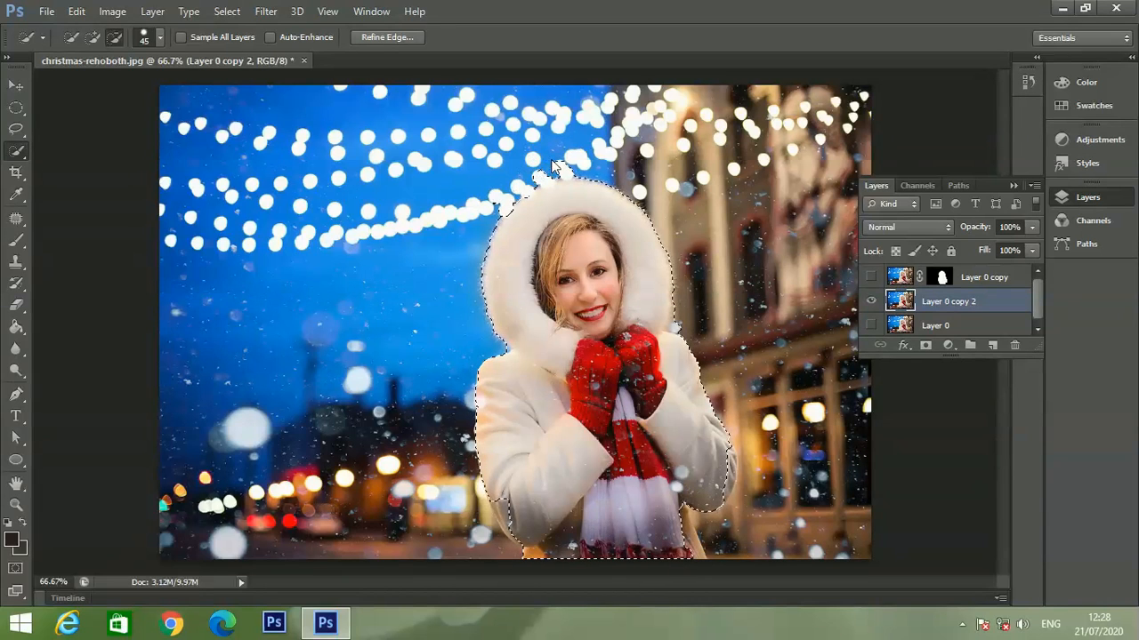
Step: Fill the selected woman on Layer 0 copy 2 using Content-Aware at 100% opacity in Normal mode
left_click(78, 13)
left_click(204, 236)
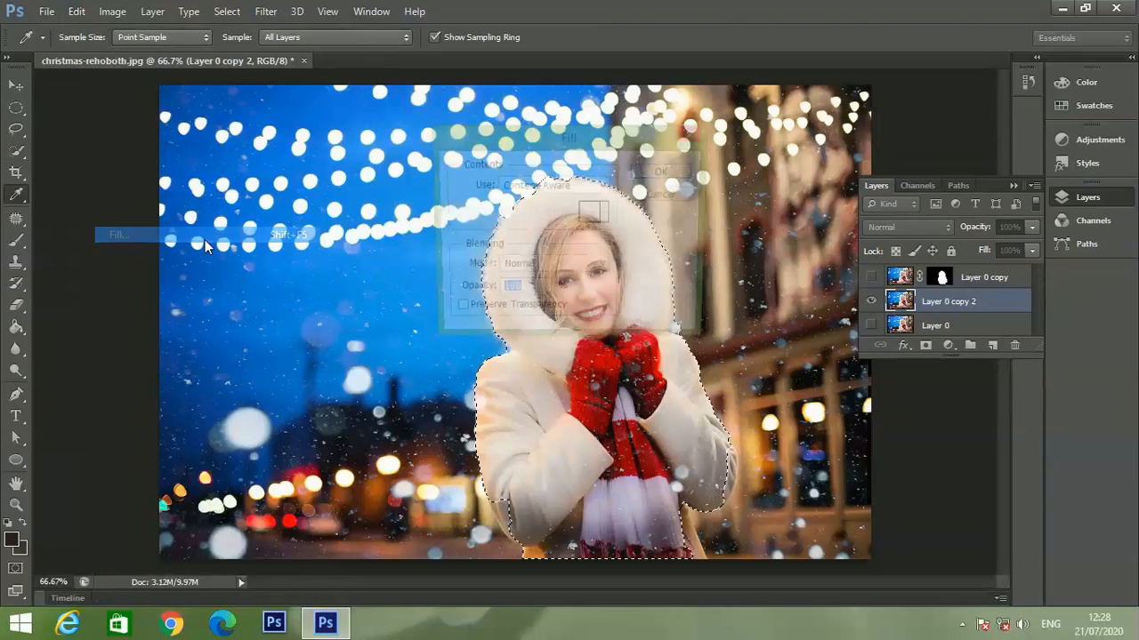
left_click(657, 173)
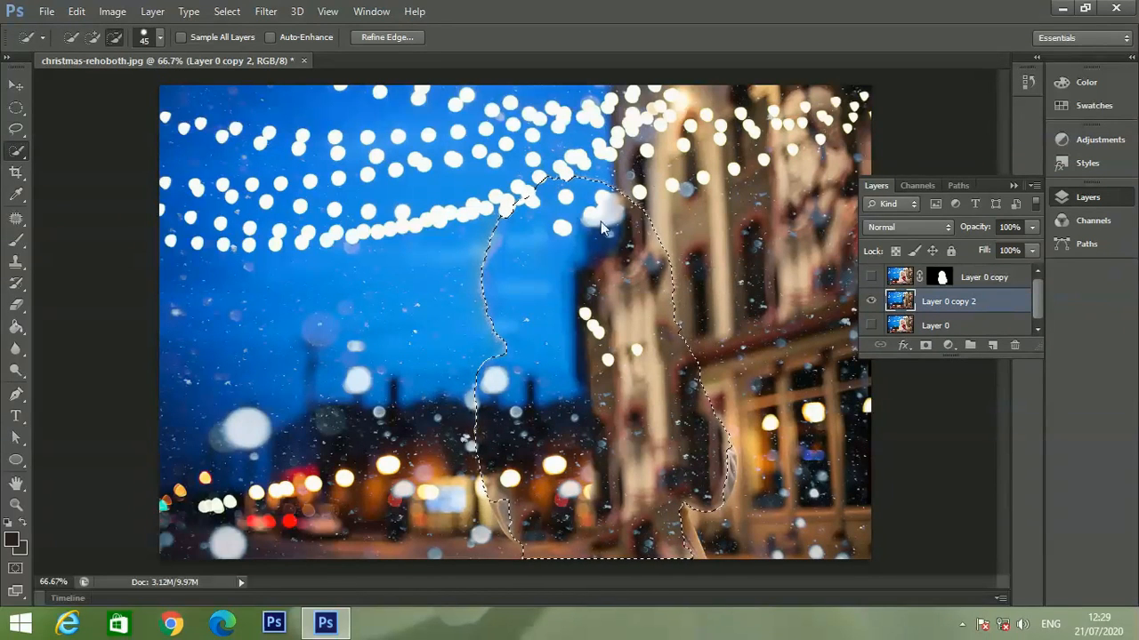
Step: Raise the contrast of the filled area on Layer 0 copy 2 to 78 with Brightness/Contrast, and deselect it
left_click(79, 13)
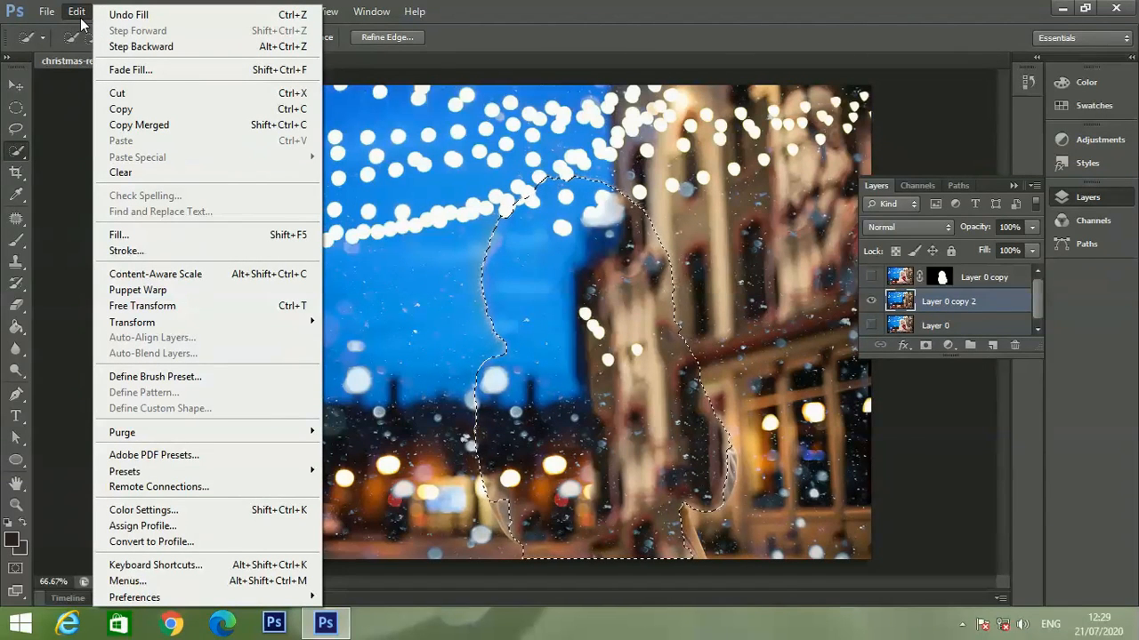
left_click(80, 16)
left_click(112, 11)
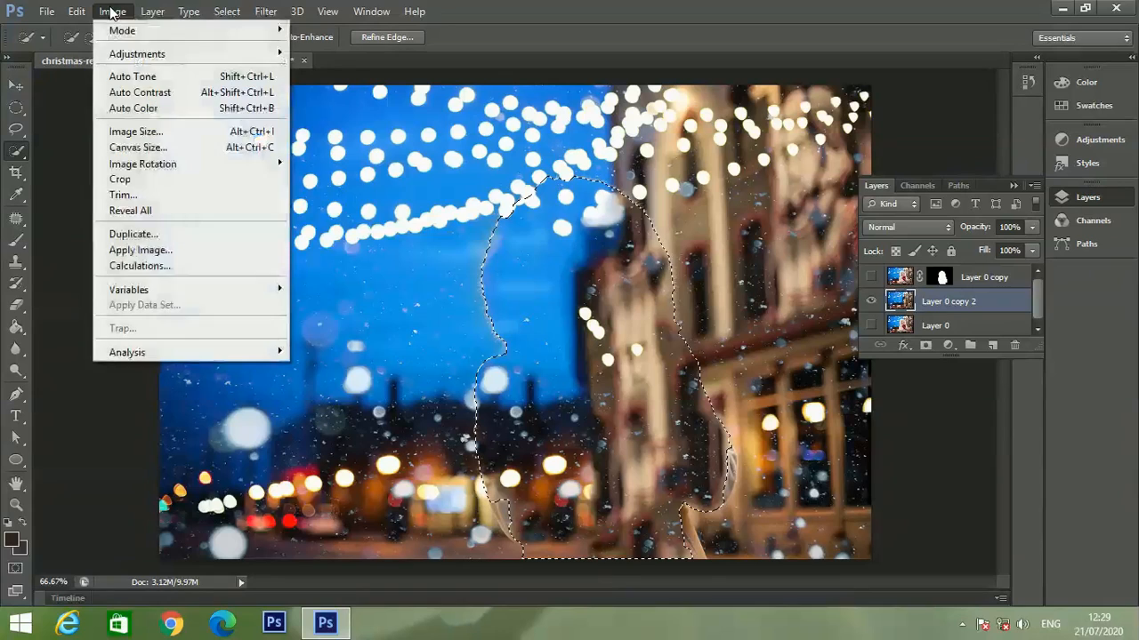
mouse_move(137, 55)
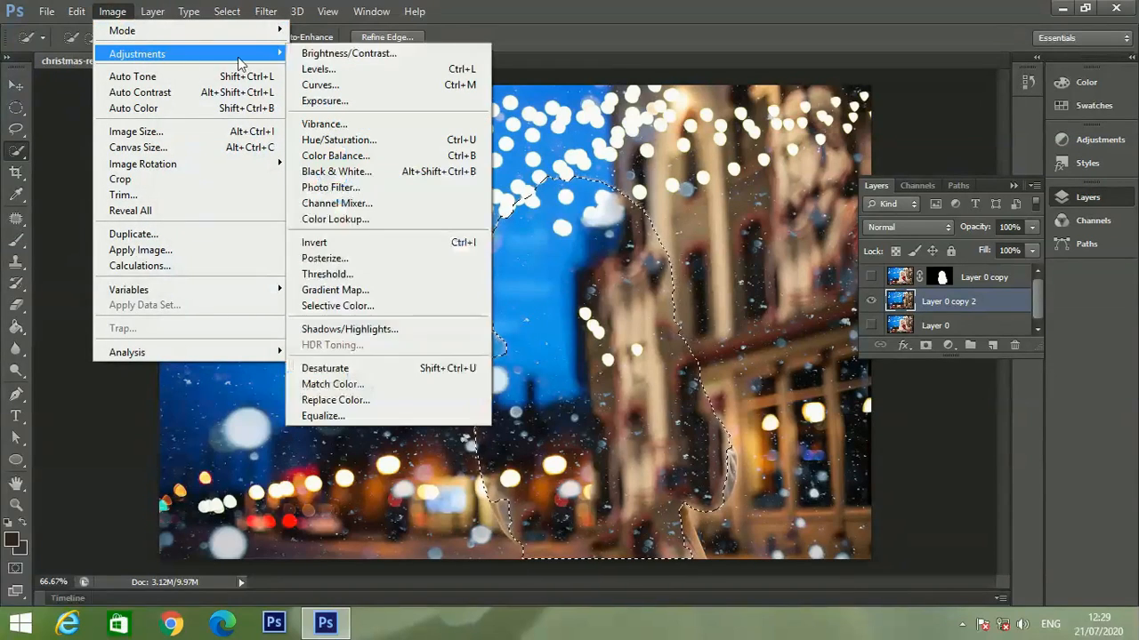
left_click(329, 51)
left_click_drag(682, 511, 747, 510)
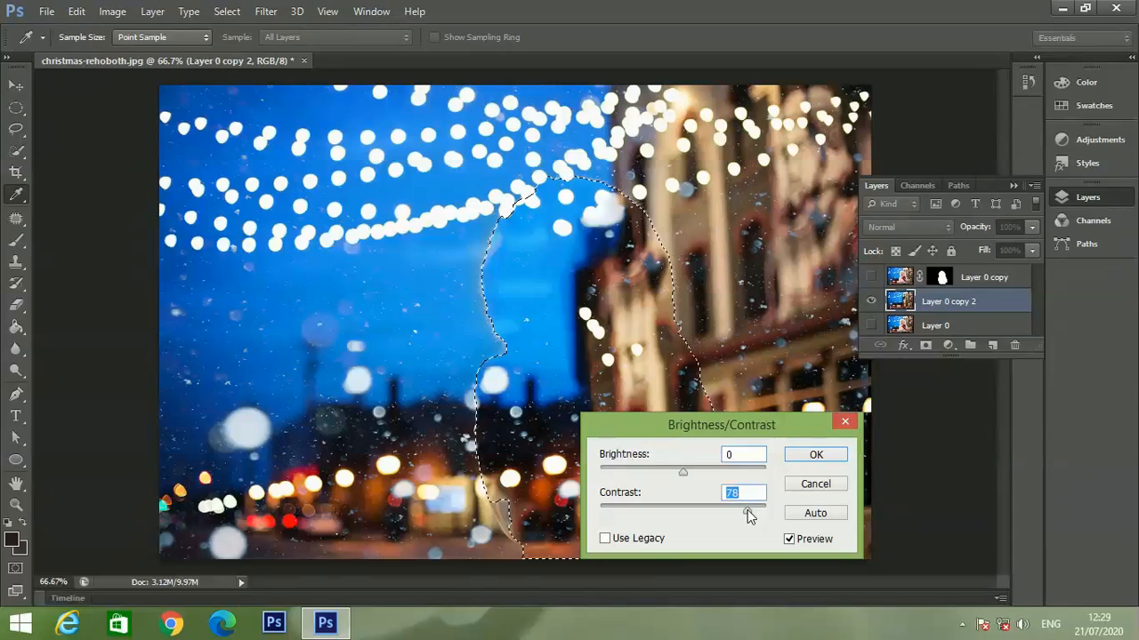
left_click(816, 456)
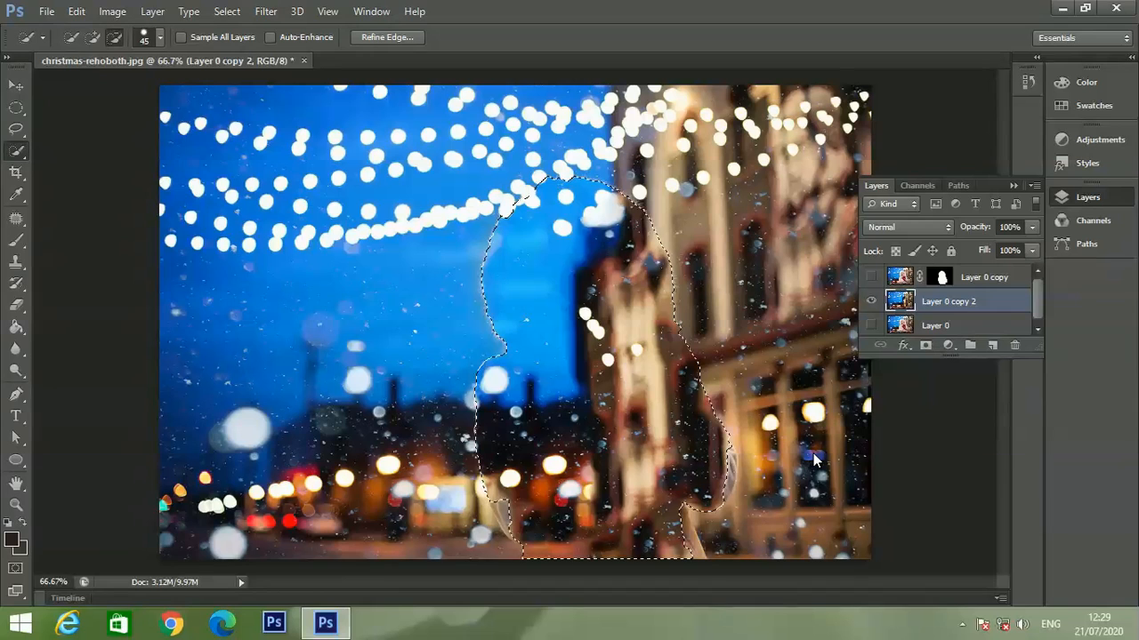
key("ctrl+d")
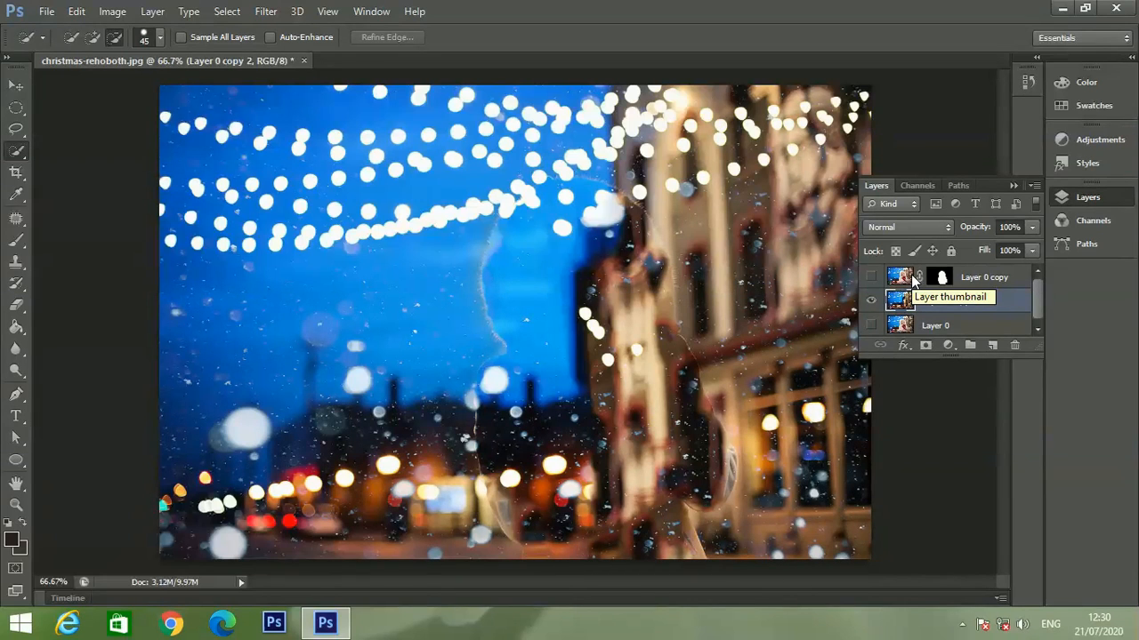
Step: Show the masked Layer 0 copy and Layer 0 again, and give Layer 0 copy 2 a Field Blur of 18 px
left_click(872, 277)
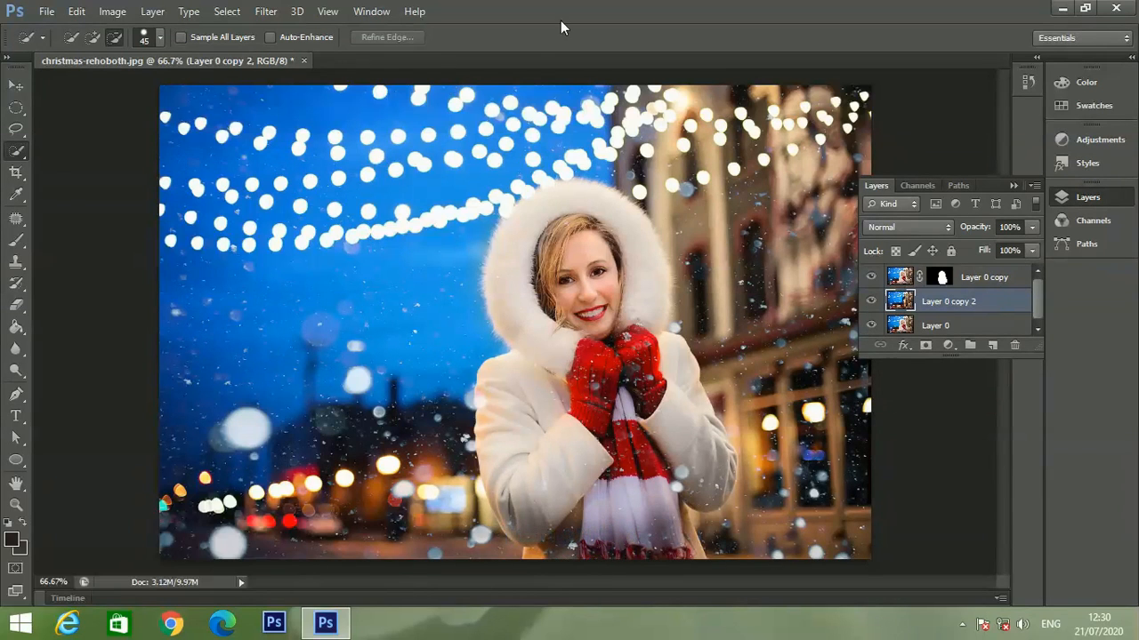
left_click(266, 11)
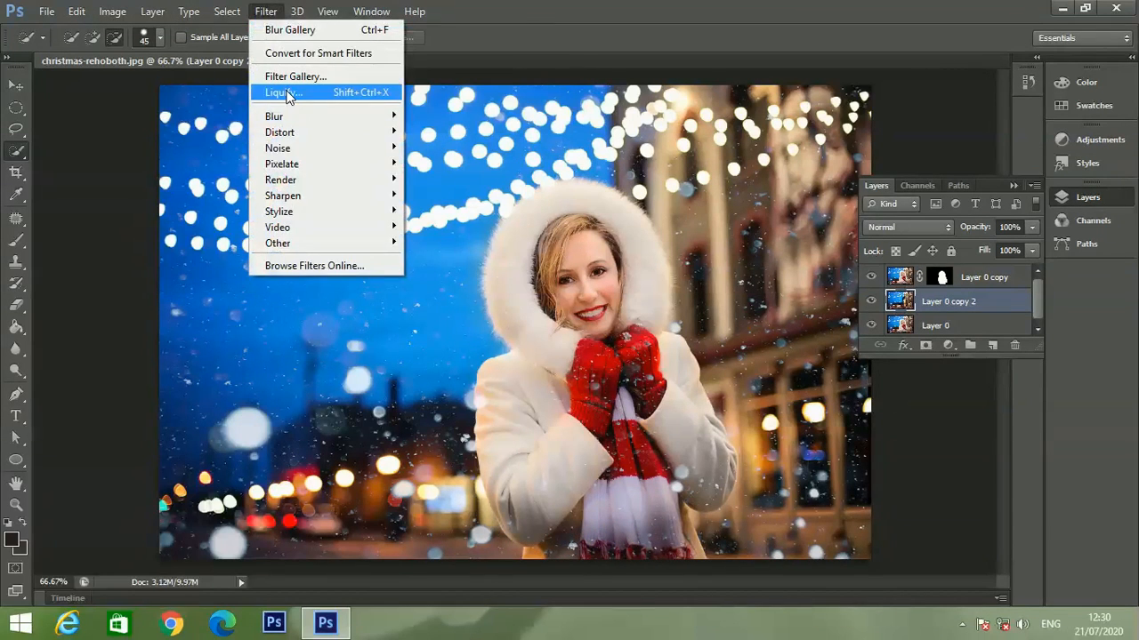
mouse_move(357, 117)
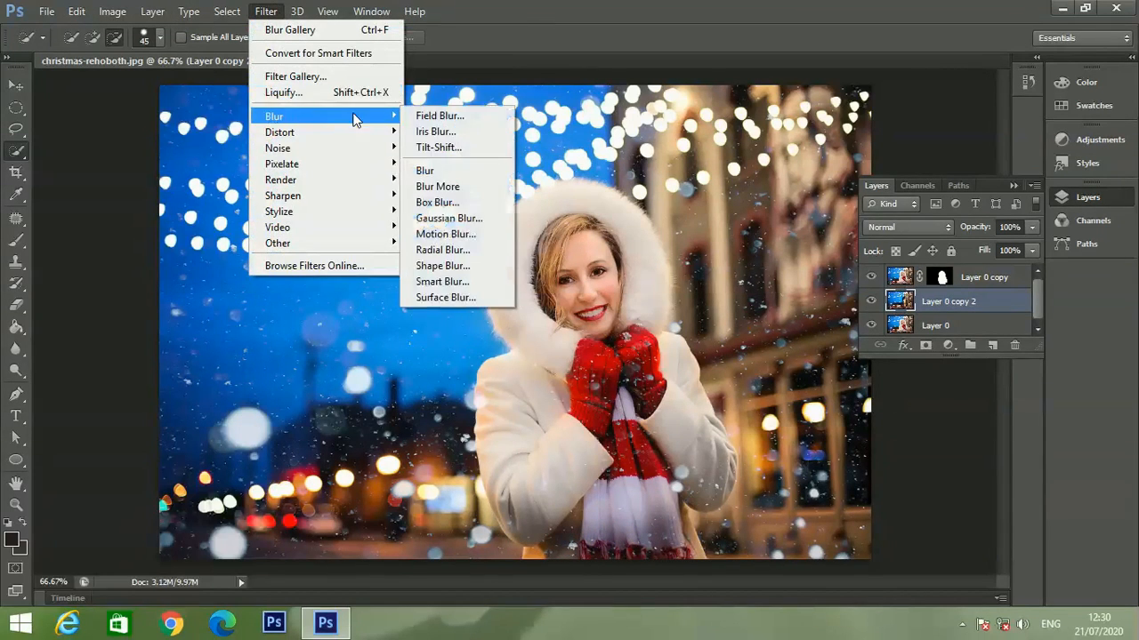
left_click(443, 118)
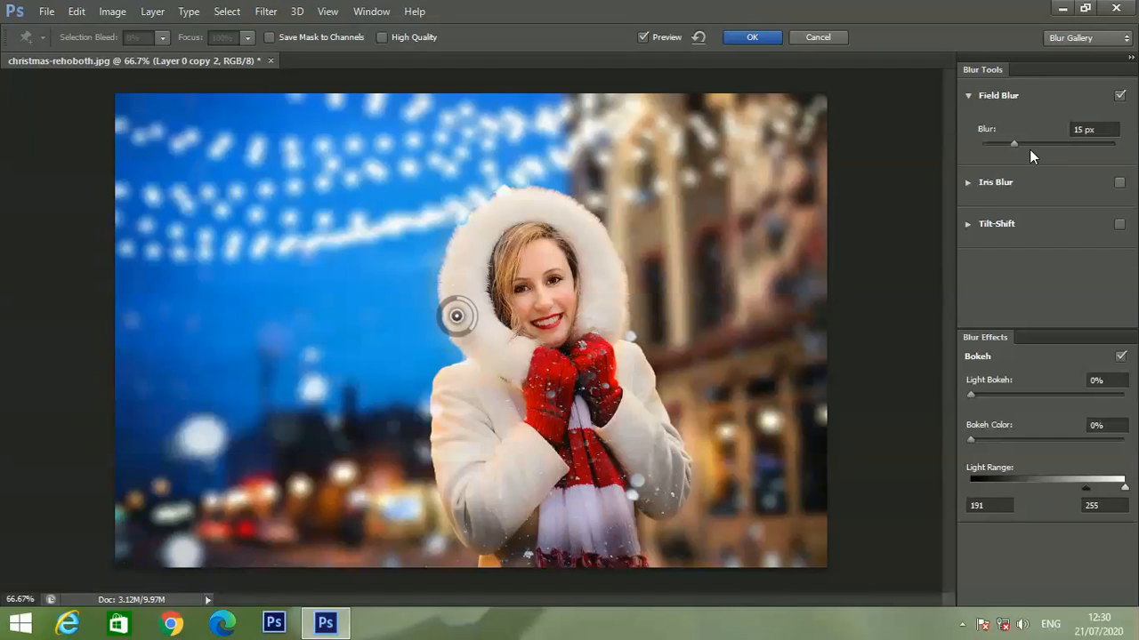
mouse_move(1012, 144)
left_mouse_down()
mouse_move(1062, 143)
mouse_move(1017, 145)
left_mouse_up()
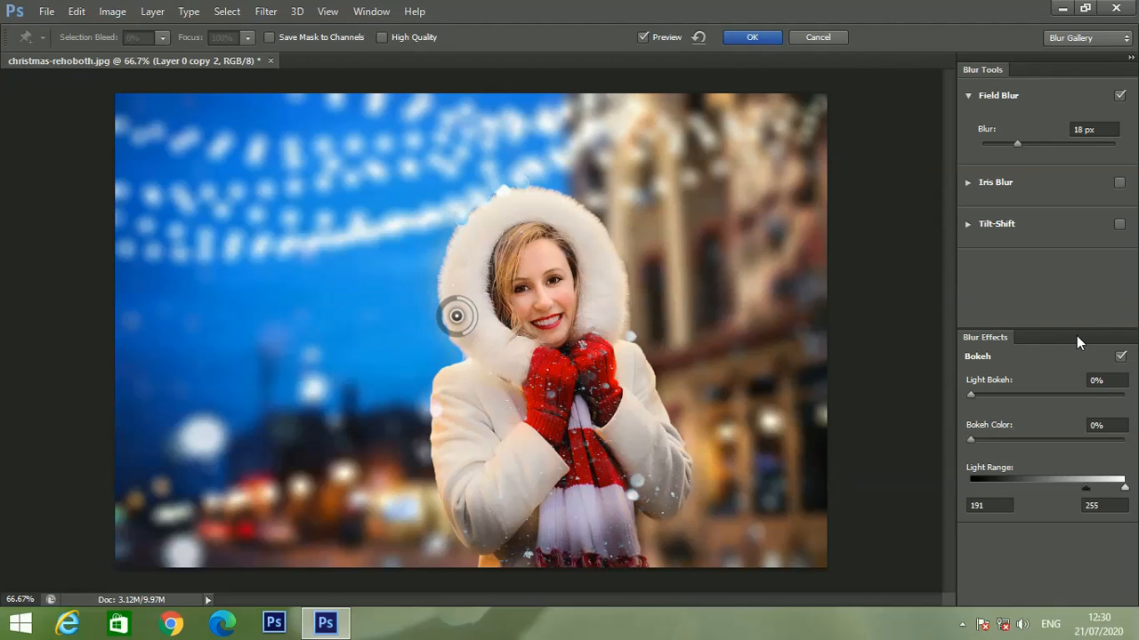
Step: Set the blur's Light Bokeh to 74%, Bokeh Color to 51% and Light Range to 167–199
left_click_drag(973, 394, 1084, 402)
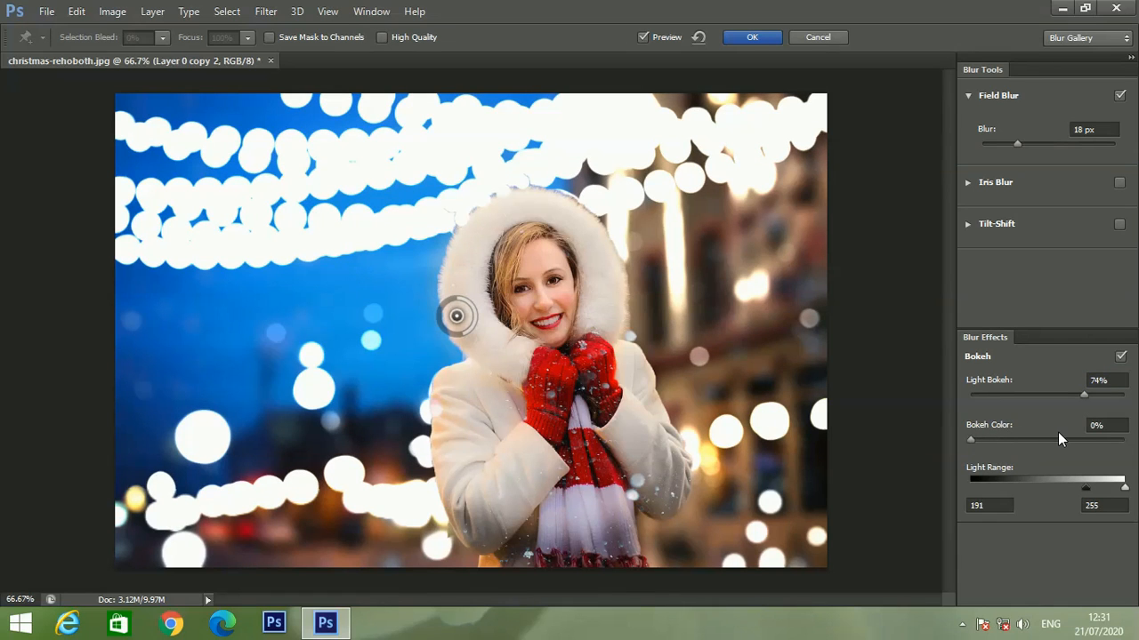
left_click_drag(970, 439, 1048, 439)
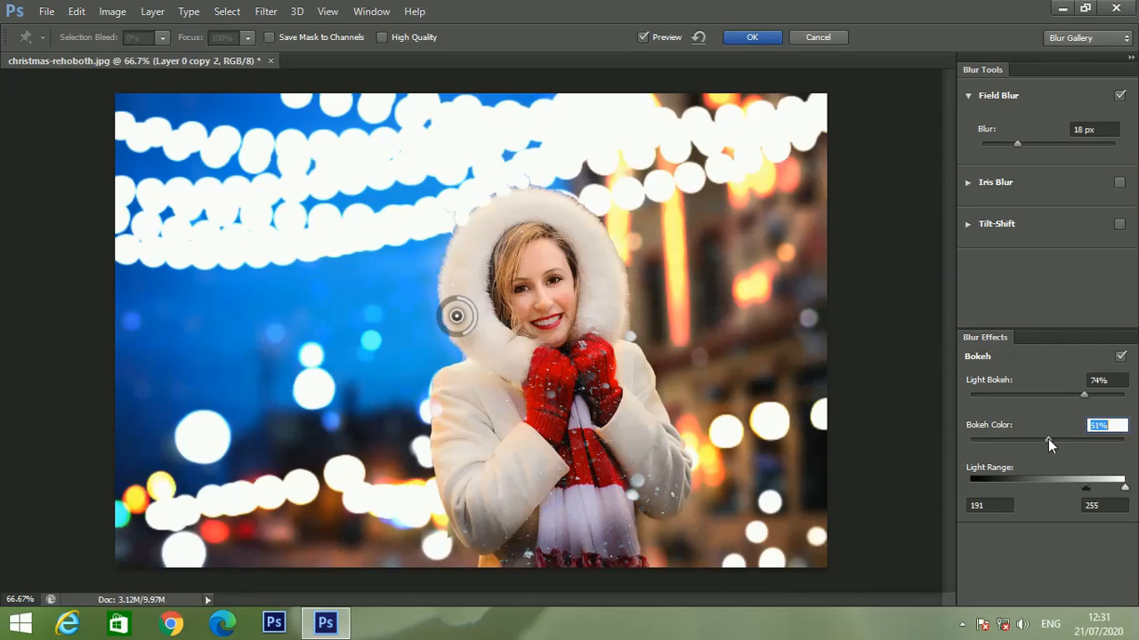
left_click_drag(1124, 489, 1088, 481)
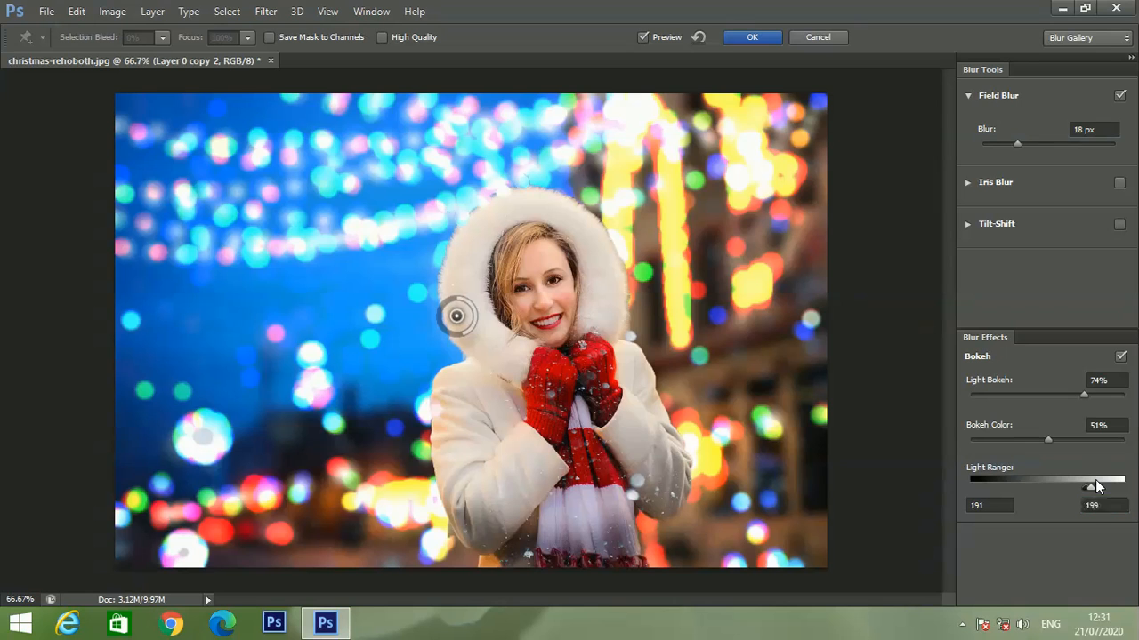
left_click_drag(1088, 486, 1072, 483)
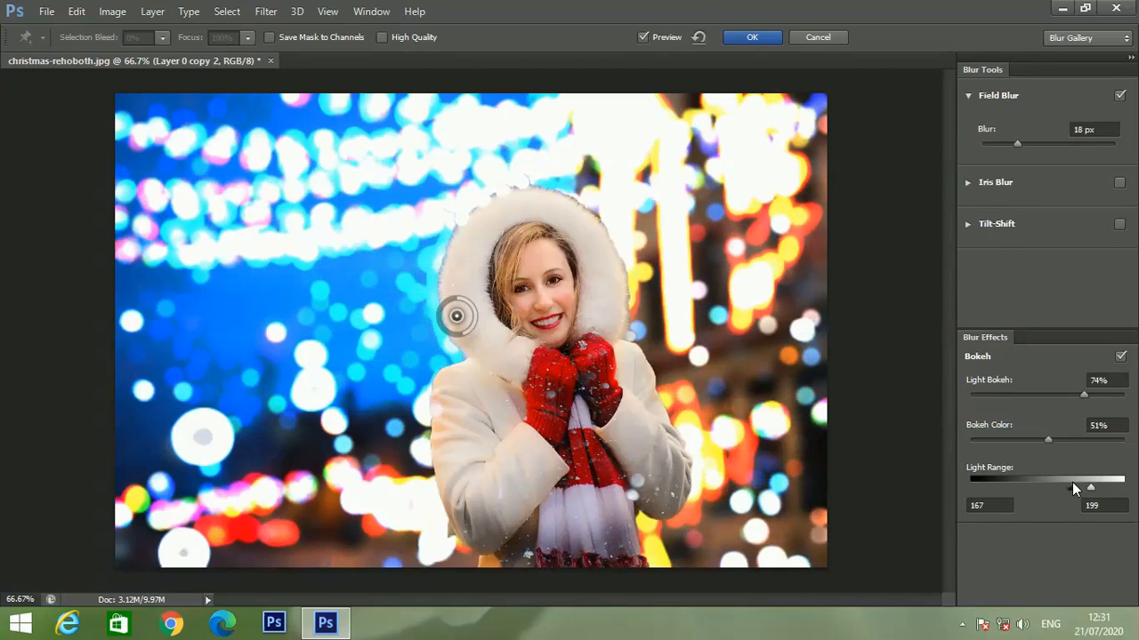